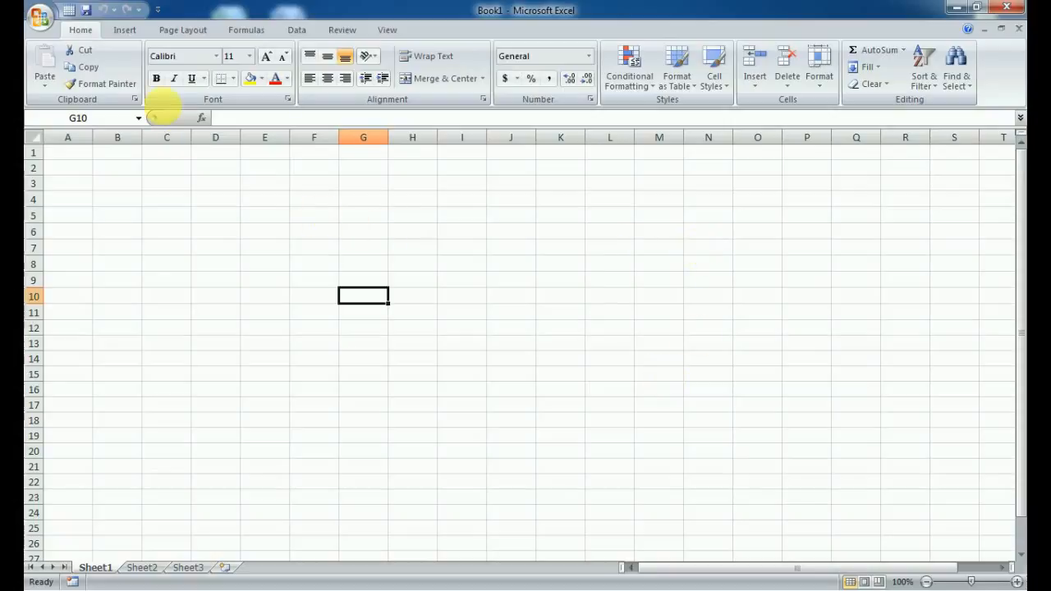
# - Create a table over the empty range C4:M16, leaving the option for existing headers off
pyautogui.click(123, 30)
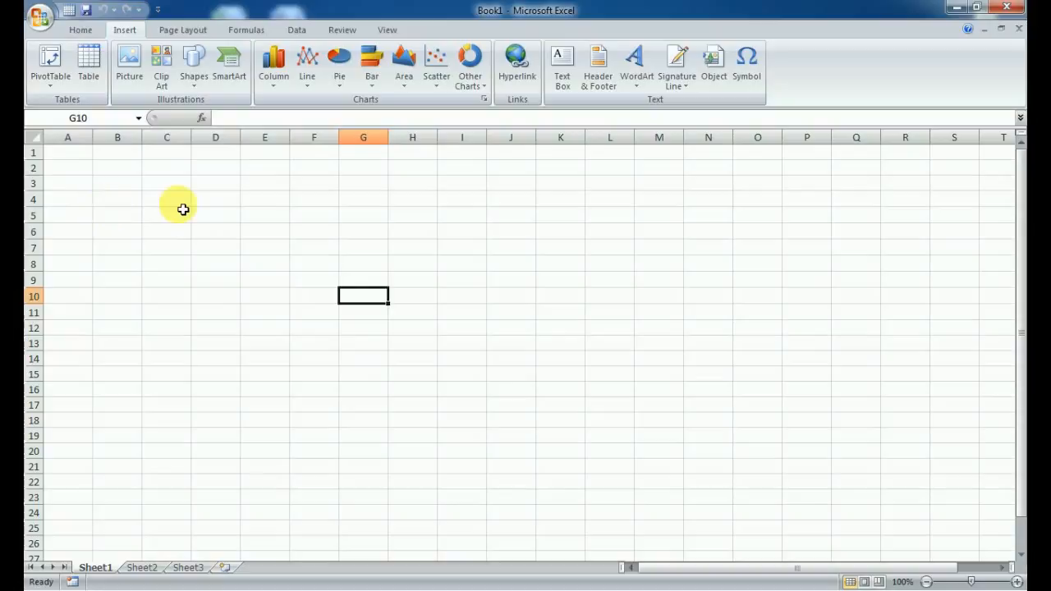
pyautogui.moveTo(180, 201); pyautogui.dragTo(643, 401)
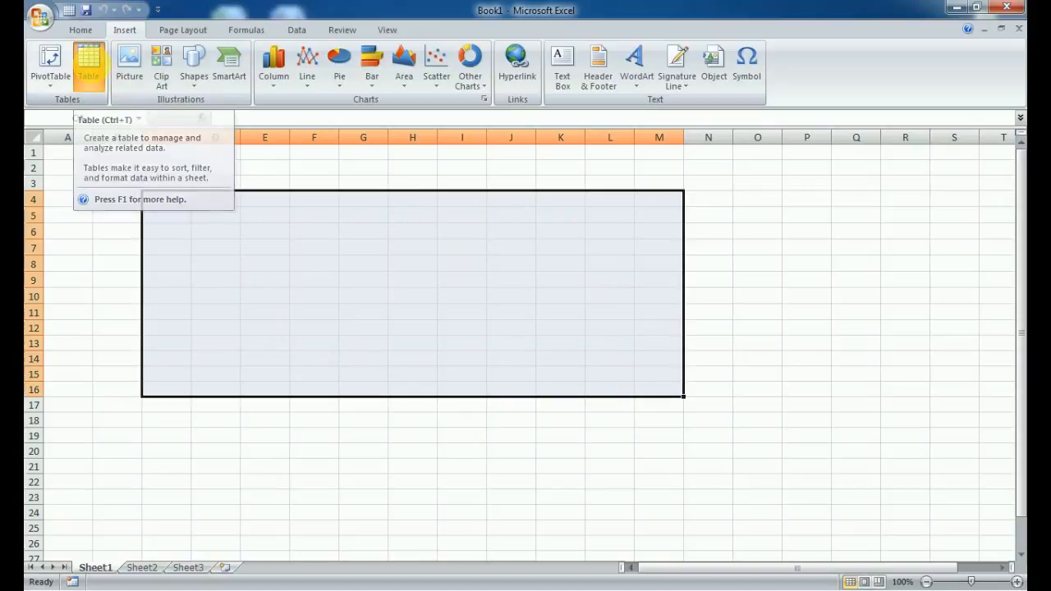
pyautogui.click(94, 76)
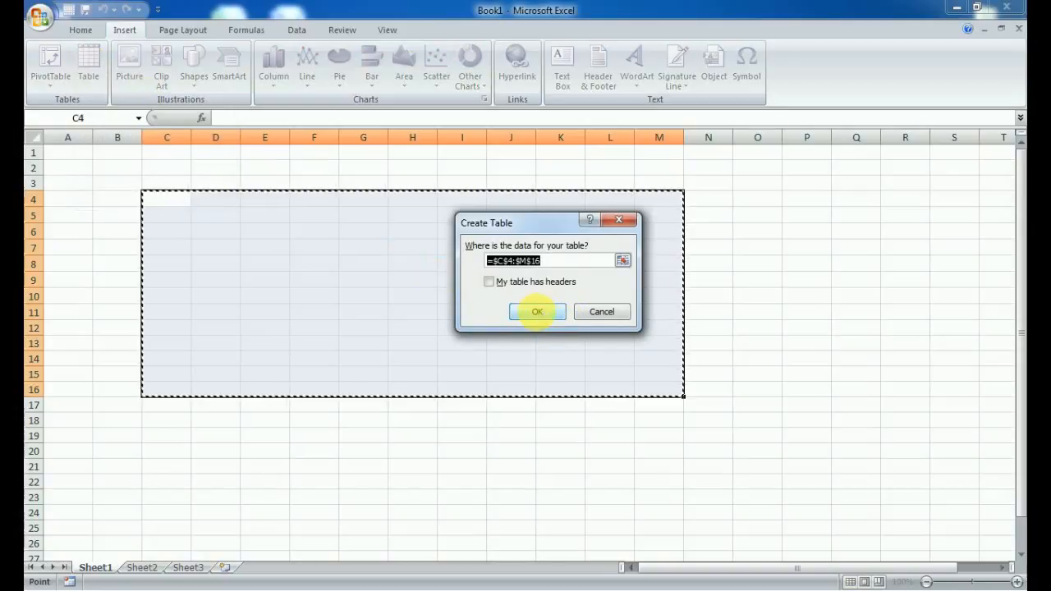
pyautogui.click(531, 313)
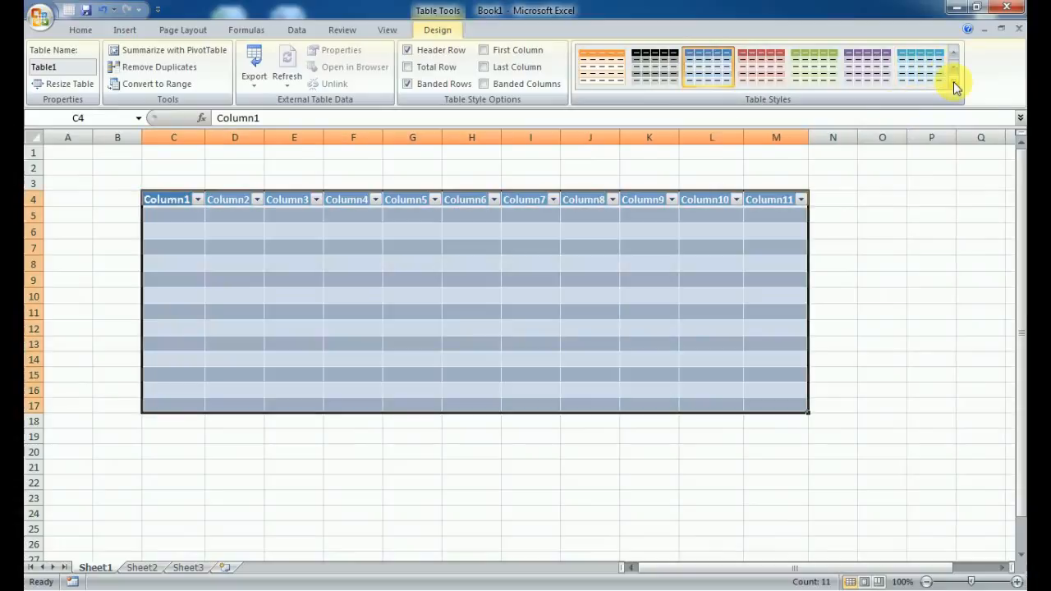
# - Apply the black medium table style with bordered cells and grey banded rows to the new table
pyautogui.click(953, 85)
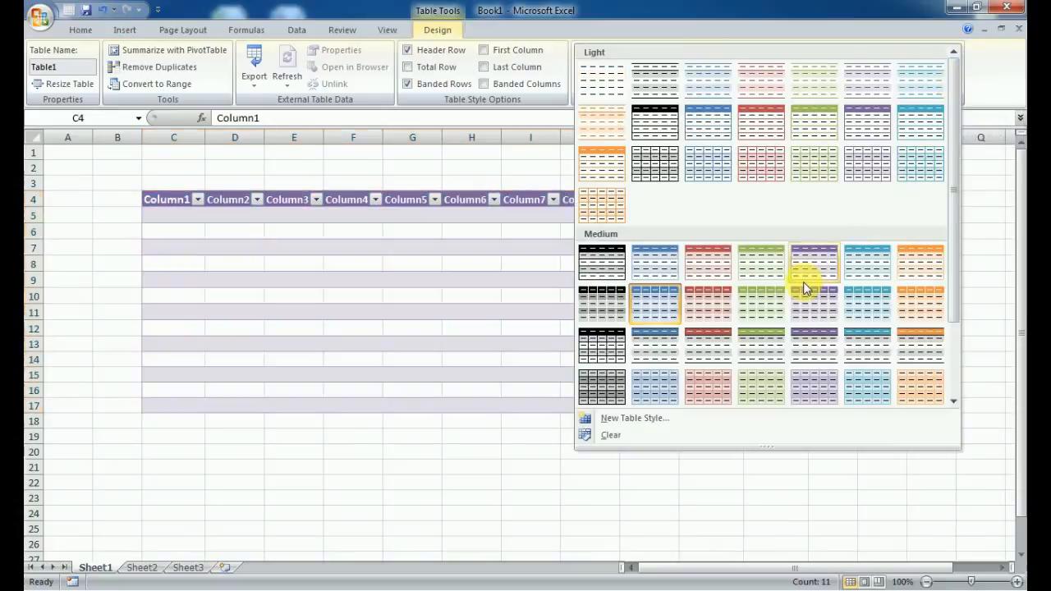
pyautogui.click(613, 340)
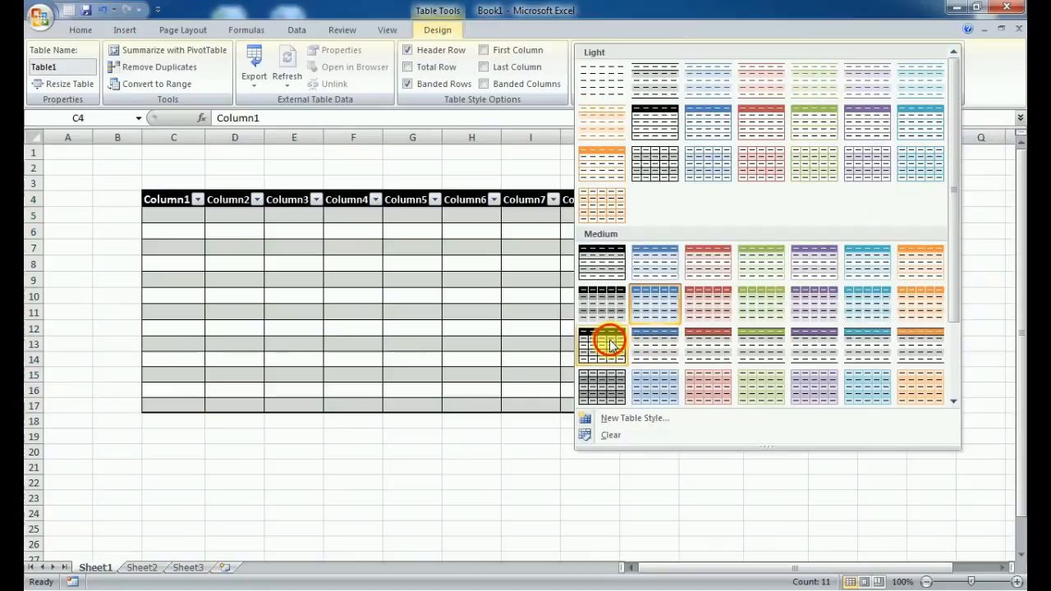
# - Format the table with the red medium style that has a solid header and light red banded rows
pyautogui.click(79, 33)
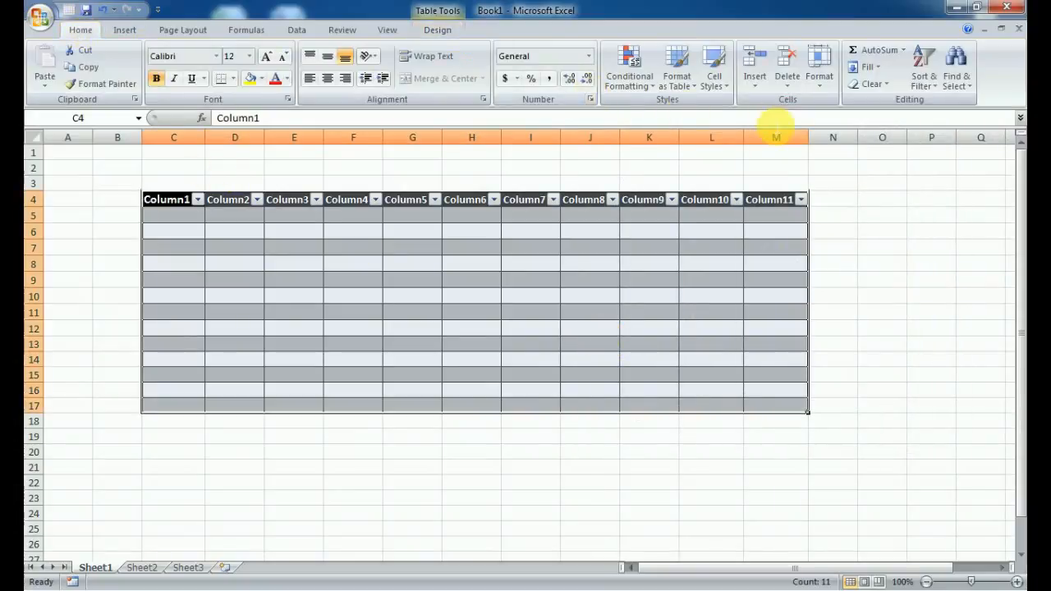
pyautogui.click(690, 90)
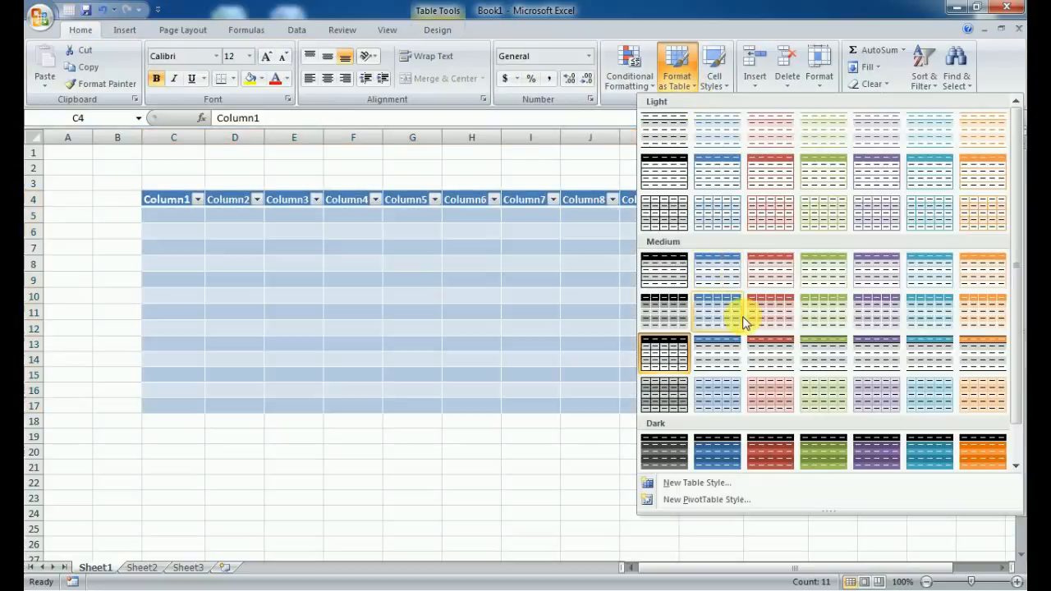
pyautogui.click(759, 282)
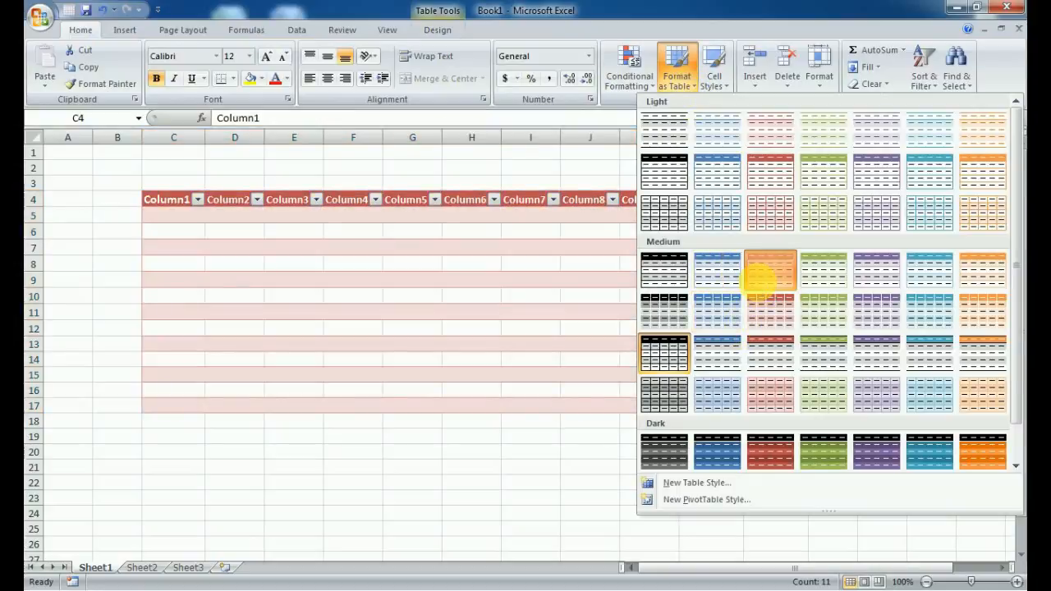
# - Insert the Tulips picture from the Sample Pictures folder at cell C48, well below the table
pyautogui.click(125, 30)
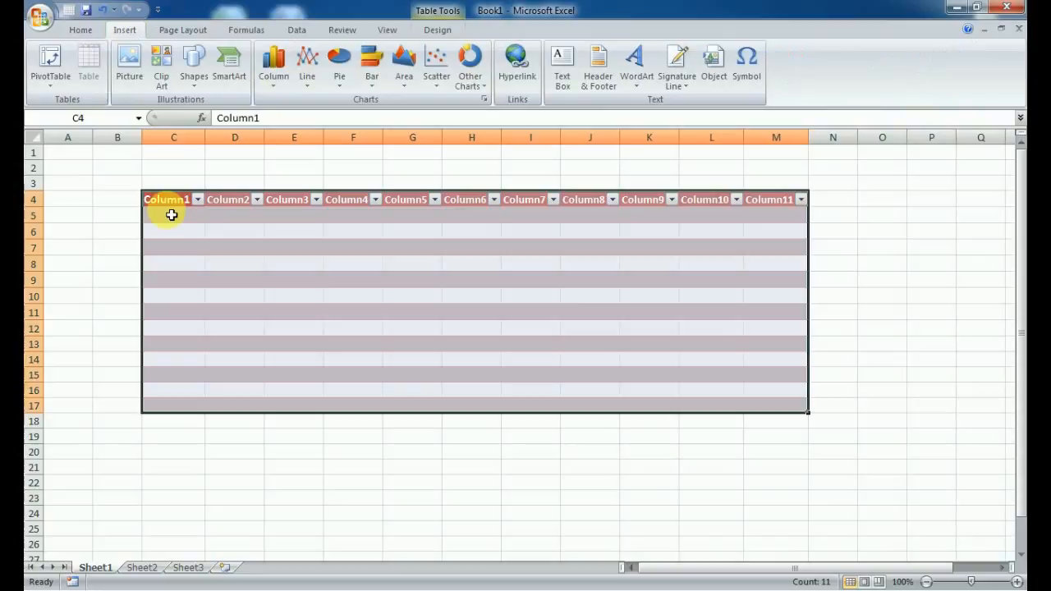
pyautogui.click(173, 452)
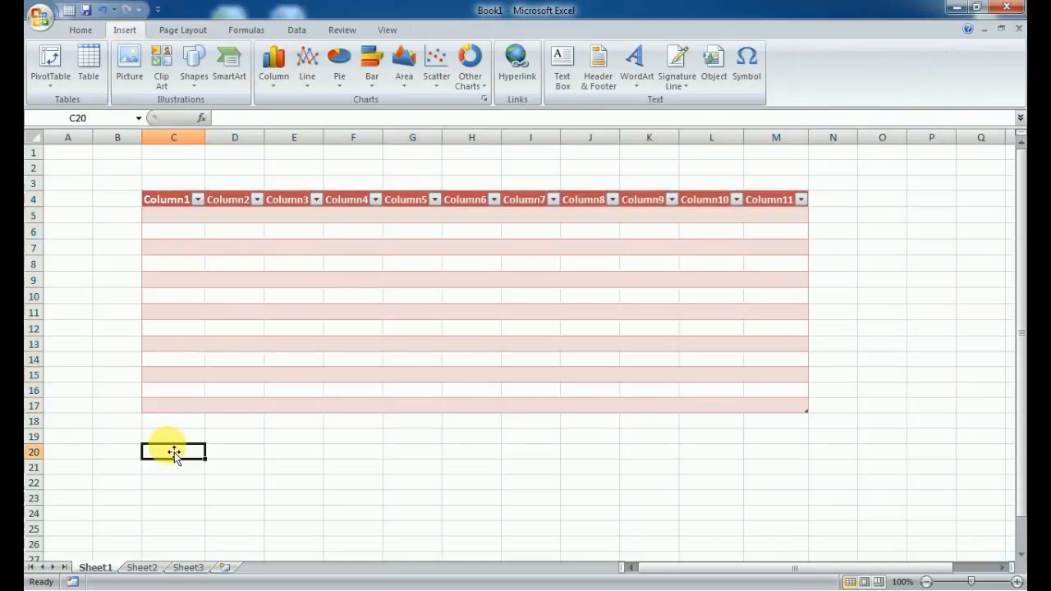
pyautogui.press('Down')
pyautogui.press('Down')
pyautogui.press('Down')
pyautogui.press('Down')
pyautogui.press('Down')
pyautogui.press('Down')
pyautogui.press('Down')
pyautogui.press('Down')
pyautogui.press('Down')
pyautogui.press('Down')
pyautogui.press('Down')
pyautogui.press('Down')
pyautogui.press('Down')
pyautogui.press('Down')
pyautogui.press('Down')
pyautogui.press('Down')
pyautogui.press('Down')
pyautogui.press('Down')
pyautogui.press('Down')
pyautogui.press('Down')
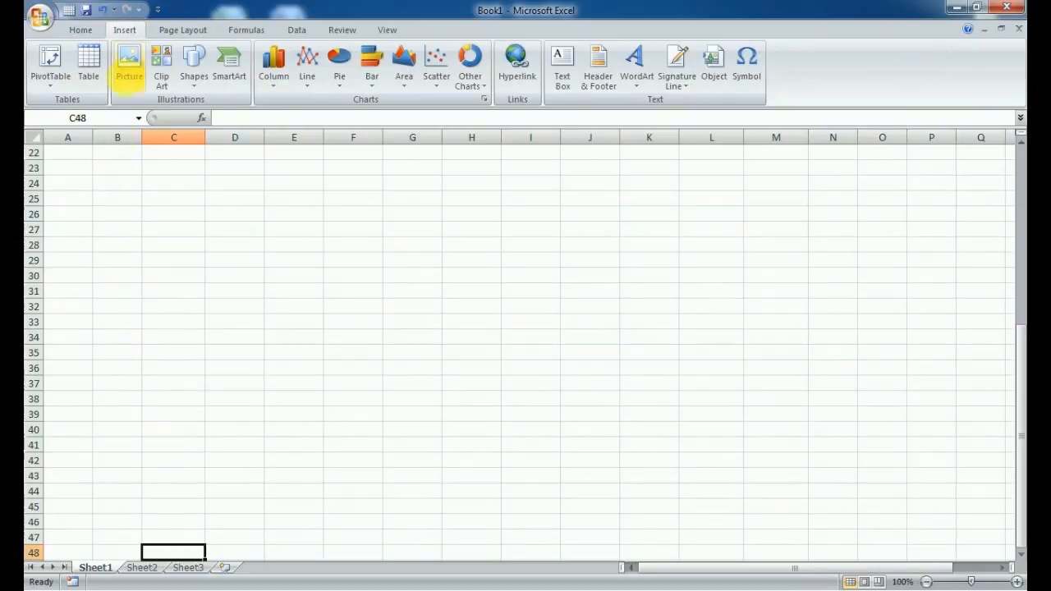
pyautogui.click(127, 66)
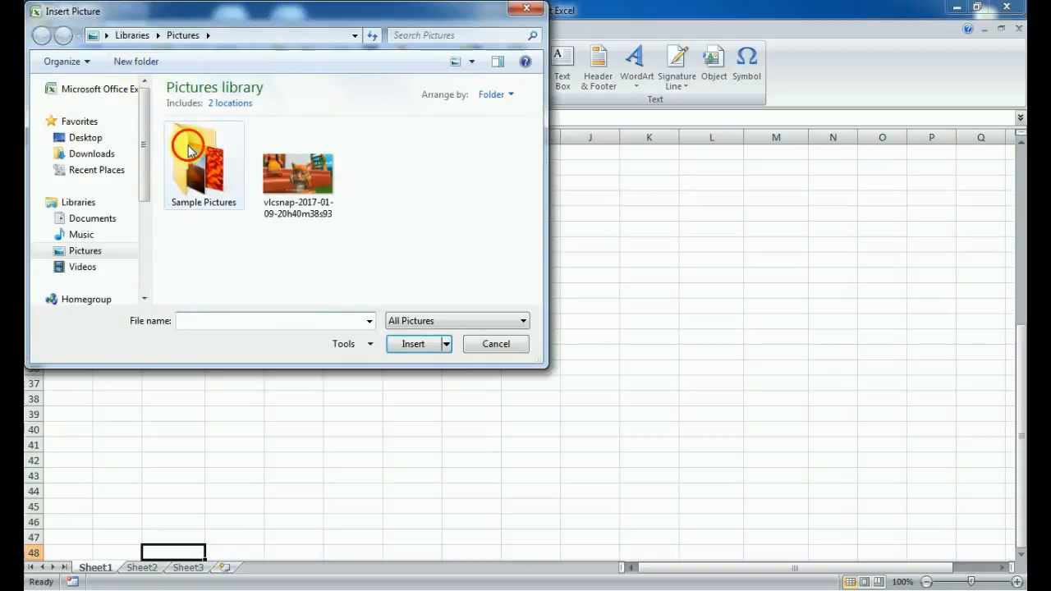
pyautogui.doubleClick(188, 146)
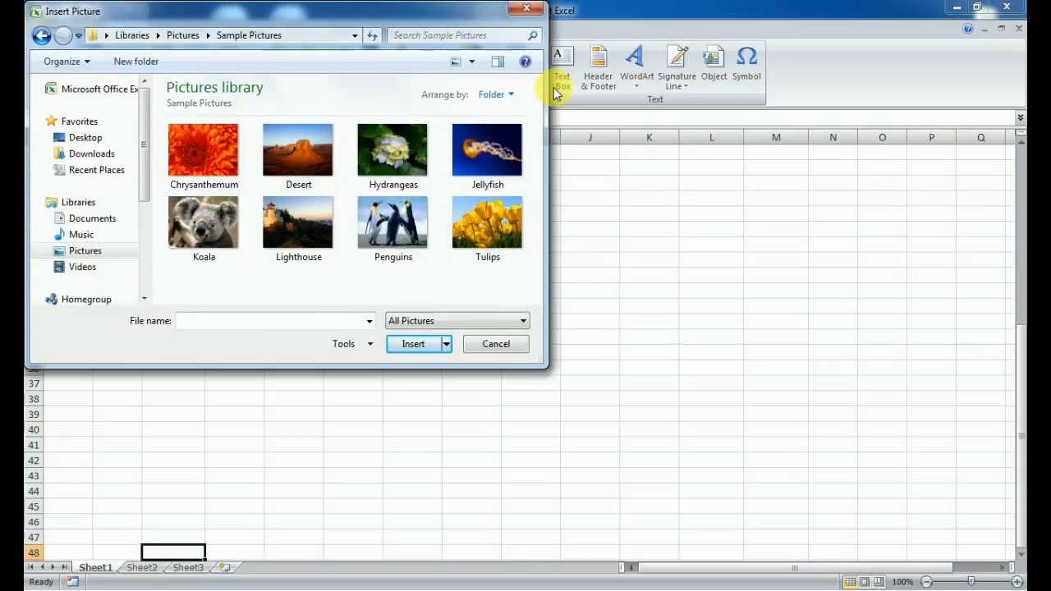
pyautogui.click(483, 237)
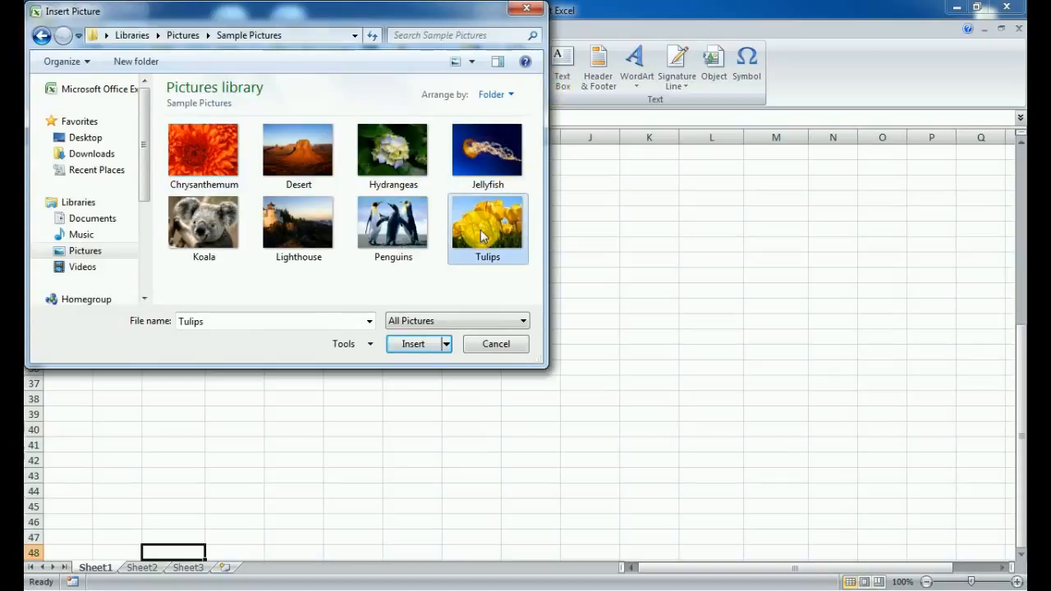
pyautogui.click(428, 345)
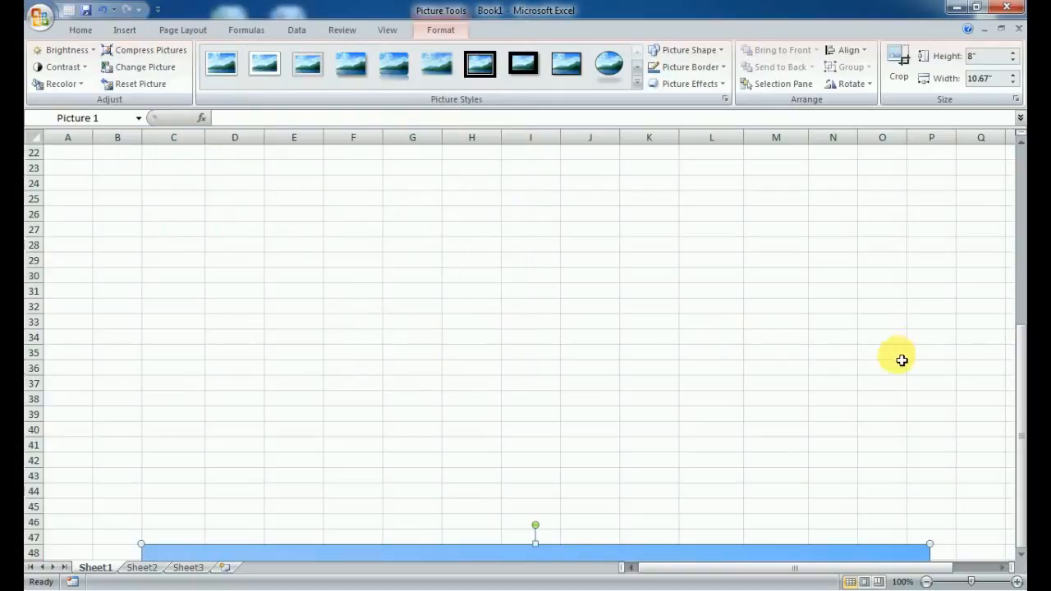
# - Shrink the tulips picture to about 4.15" high by 5.53" wide and move it to start around cell C50
pyautogui.click(1024, 343)
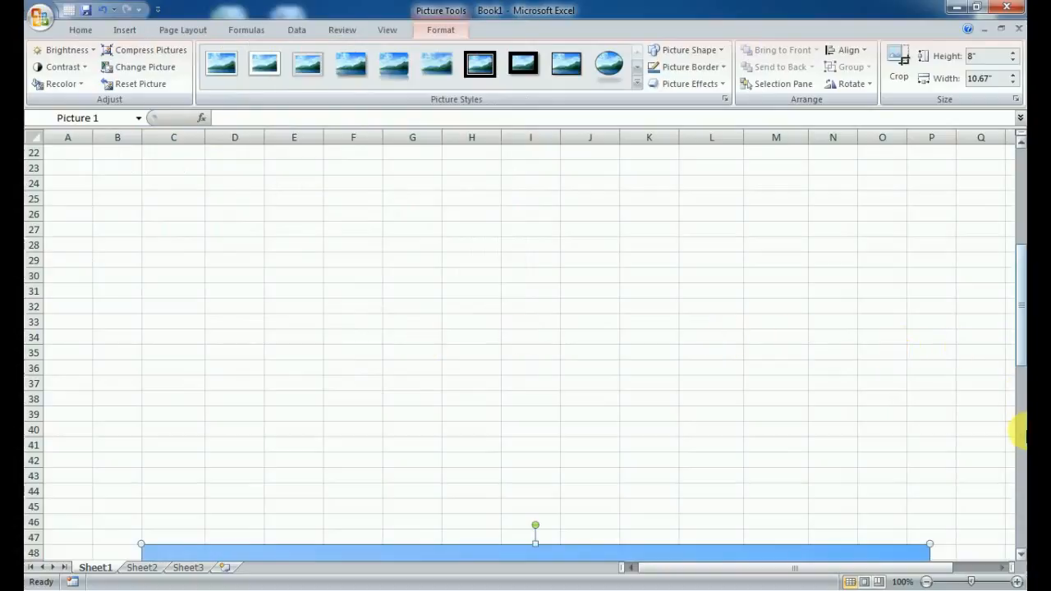
pyautogui.click(1022, 557)
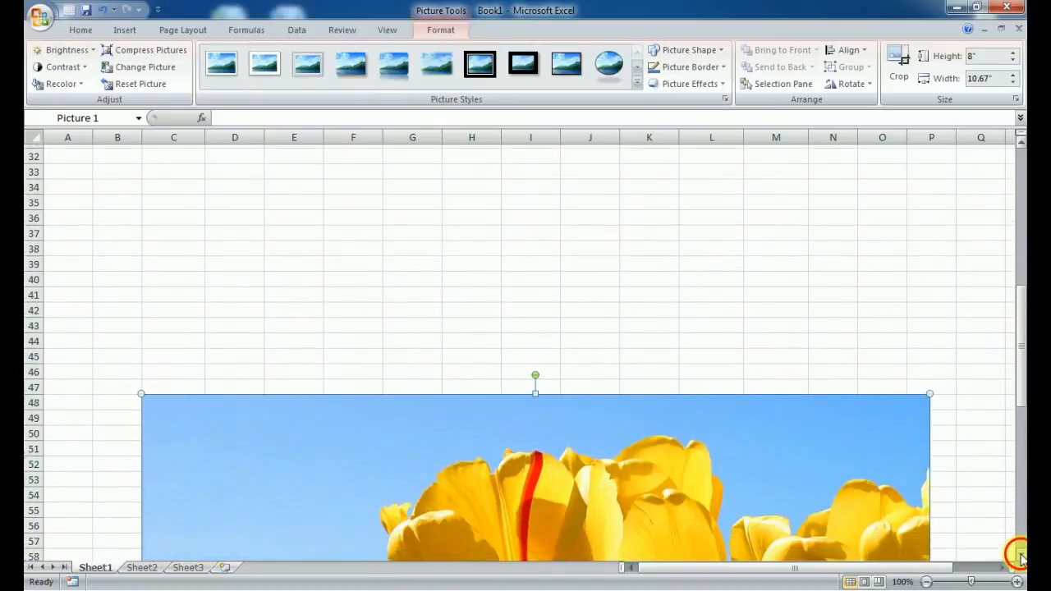
pyautogui.click(1022, 557)
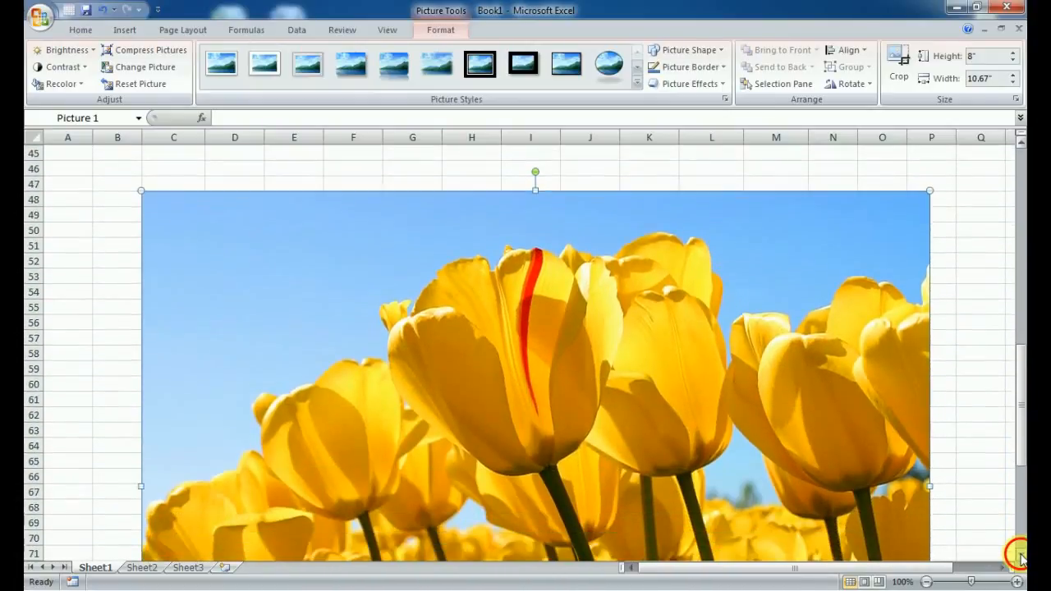
pyautogui.click(1022, 557)
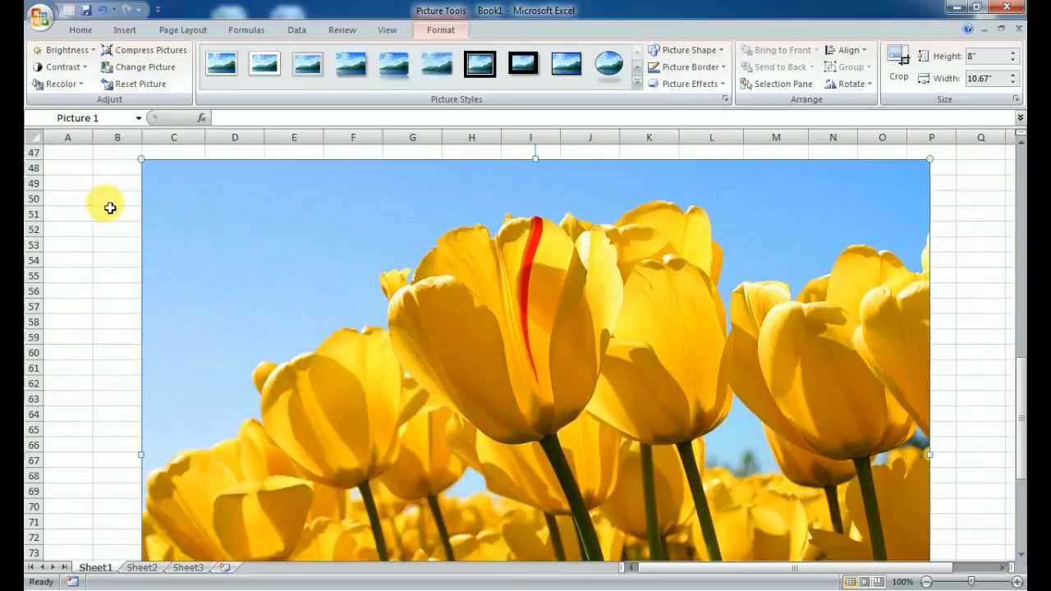
pyautogui.moveTo(141, 159); pyautogui.dragTo(281, 265)
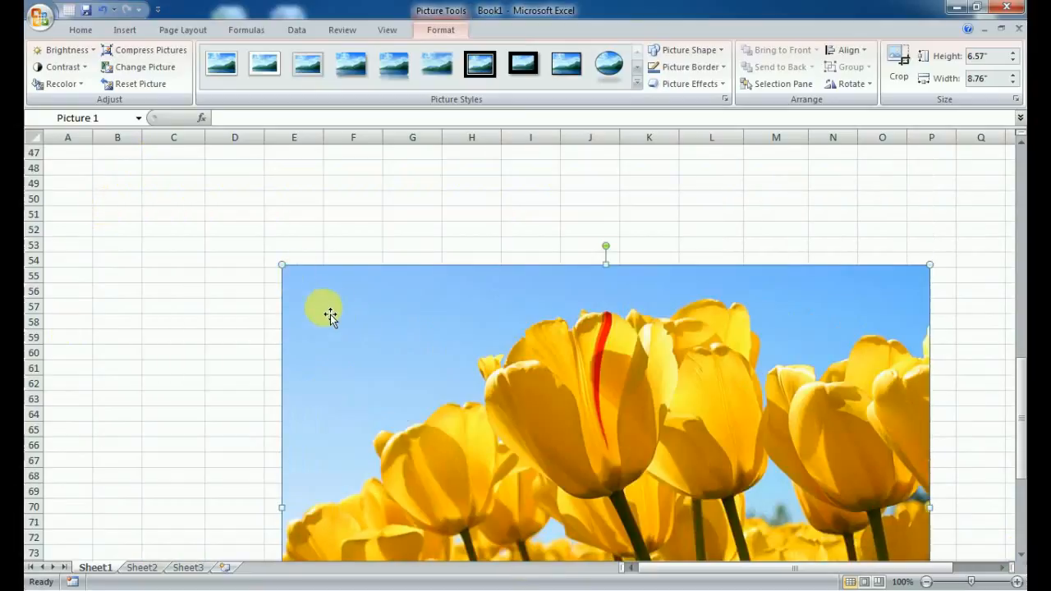
pyautogui.moveTo(468, 382); pyautogui.dragTo(612, 499)
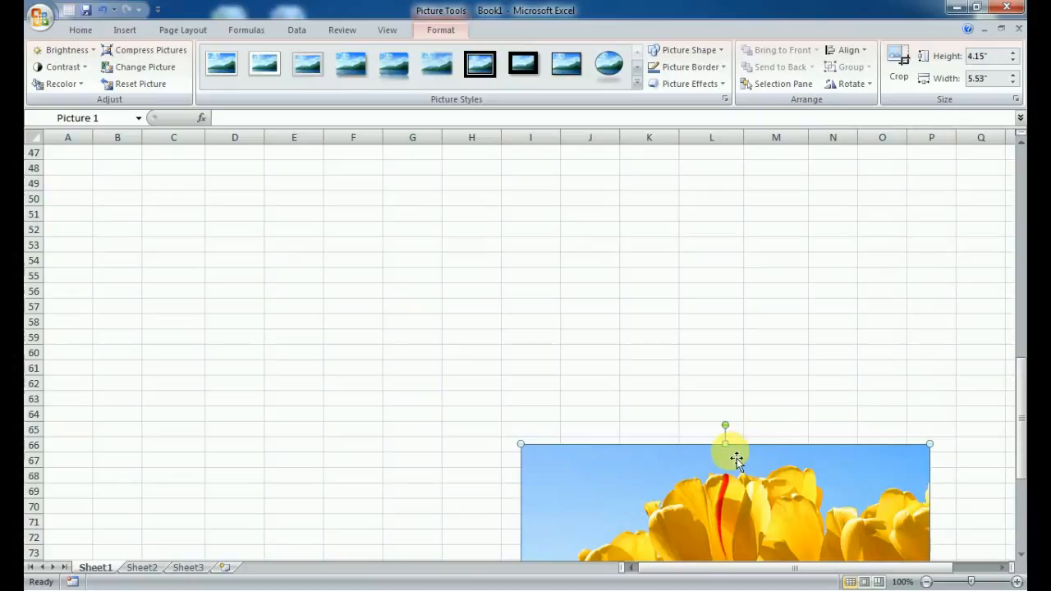
pyautogui.moveTo(734, 461); pyautogui.dragTo(381, 207)
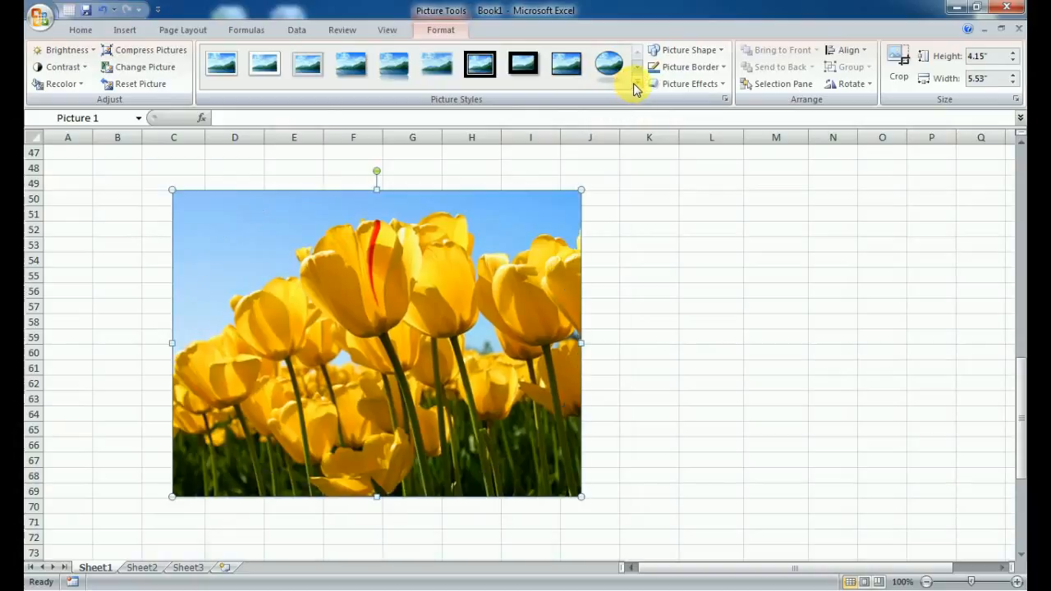
# - Apply the oval picture style with the metallic bevelled frame to the tulips picture
pyautogui.click(636, 85)
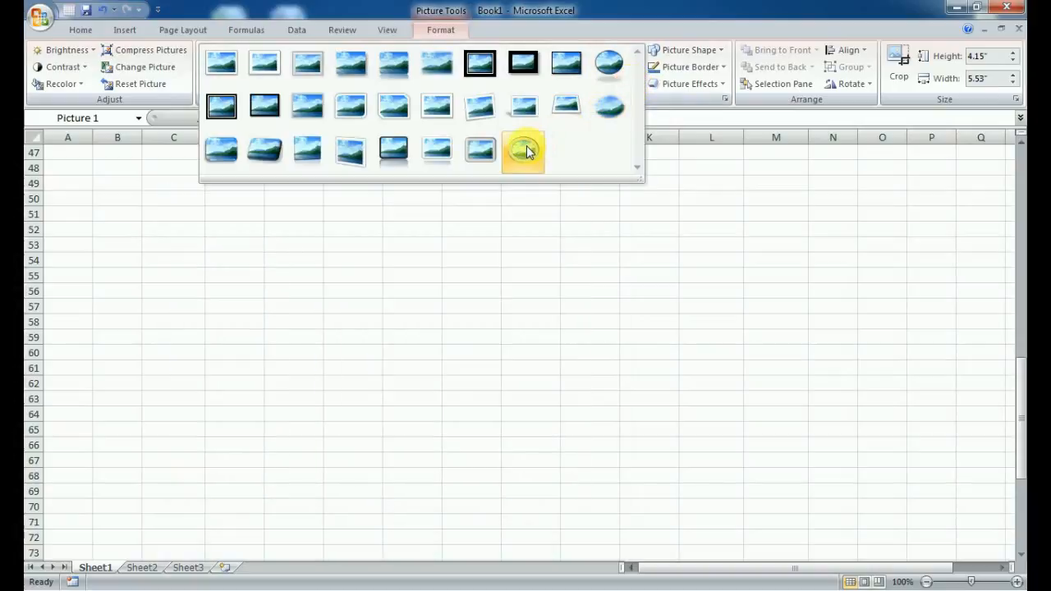
pyautogui.click(527, 151)
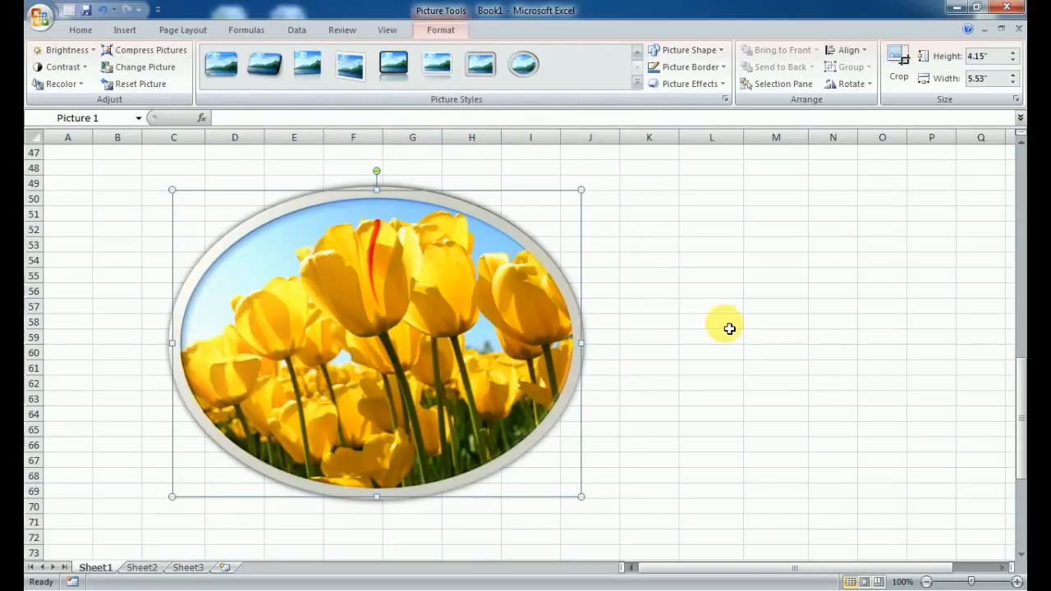
# - Select cell L96 below the picture and search Clip Art for "animal", including additional images from Microsoft Office Online
pyautogui.click(128, 33)
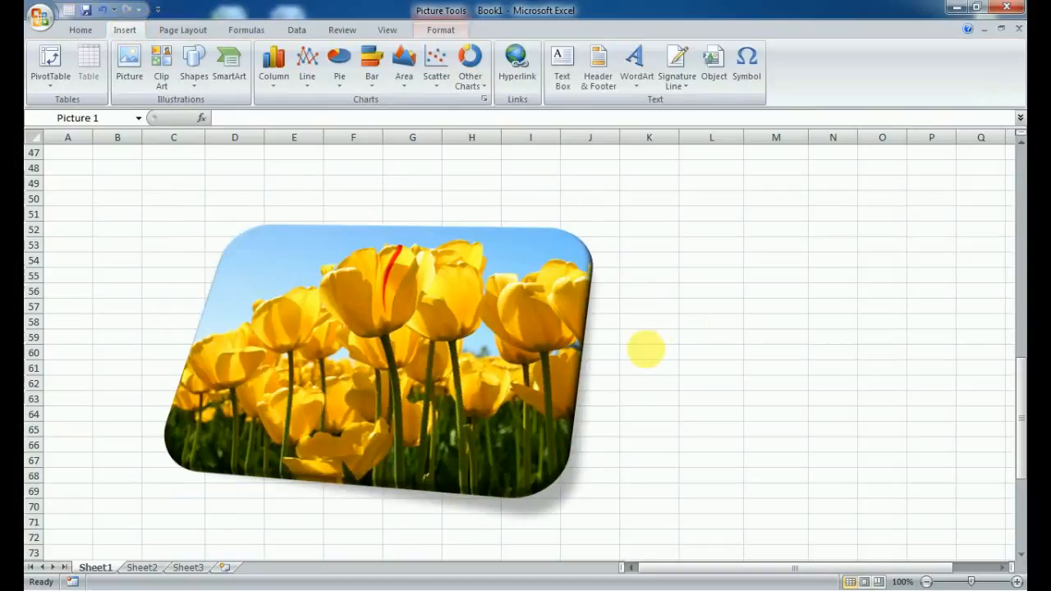
pyautogui.click(728, 381)
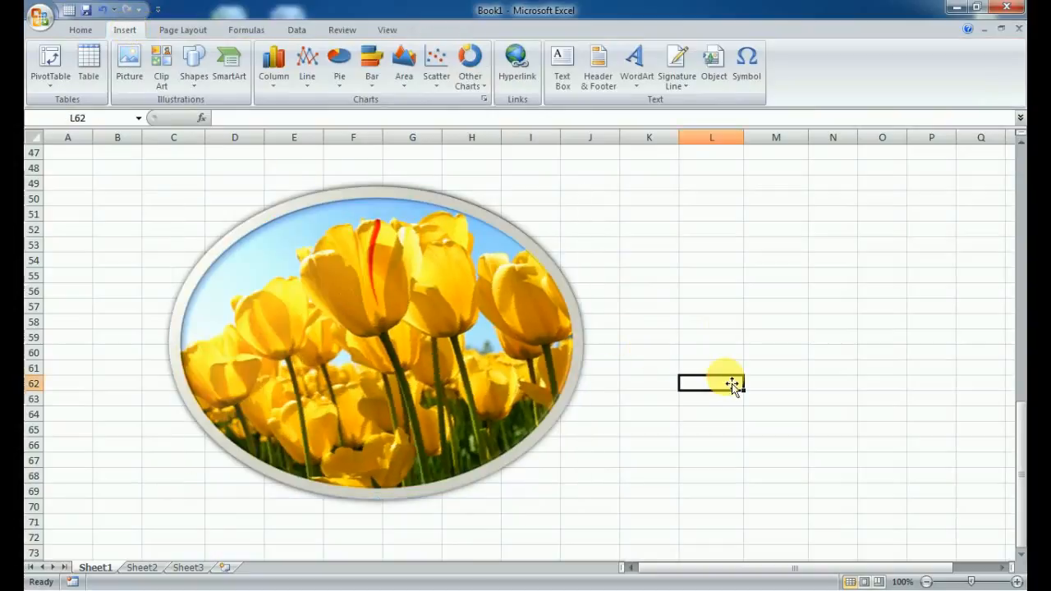
pyautogui.press('Down')
pyautogui.press('Down')
pyautogui.press('Down')
pyautogui.press('Down')
pyautogui.press('Down')
pyautogui.press('Down')
pyautogui.press('Down')
pyautogui.press('Down')
pyautogui.press('Down')
pyautogui.press('Down')
pyautogui.press('Down')
pyautogui.press('Down')
pyautogui.press('Down')
pyautogui.press('Down')
pyautogui.press('Down')
pyautogui.press('Down')
pyautogui.press('Down')
pyautogui.press('Down')
pyautogui.press('Down')
pyautogui.press('Down')
pyautogui.press('Down')
pyautogui.press('Down')
pyautogui.press('Down')
pyautogui.press('Down')
pyautogui.press('Down')
pyautogui.press('Down')
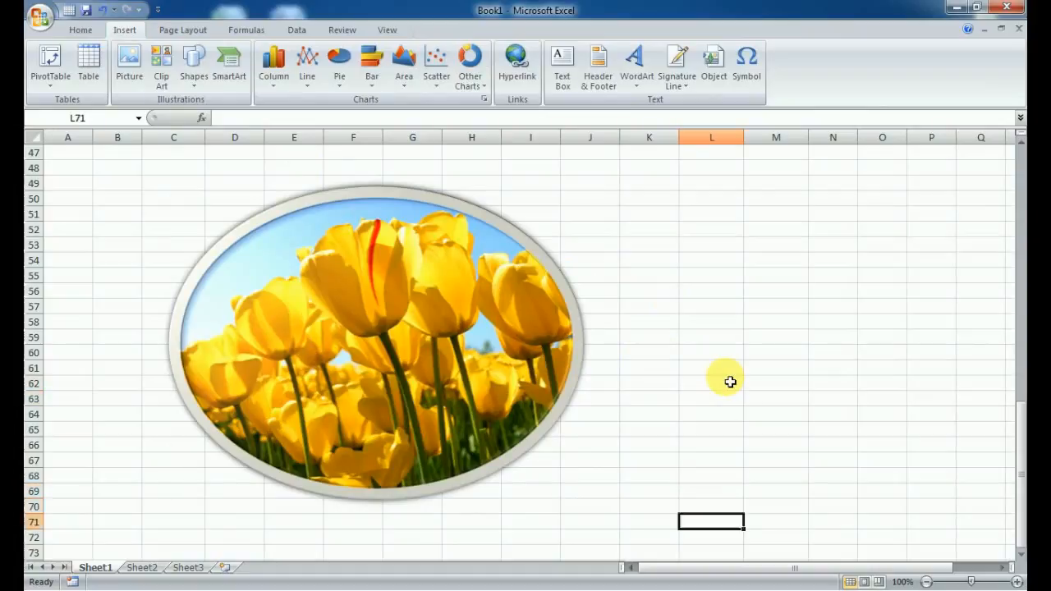
pyautogui.press('Down')
pyautogui.press('Down')
pyautogui.press('Down')
pyautogui.press('Down')
pyautogui.press('Down')
pyautogui.press('Down')
pyautogui.press('Down')
pyautogui.press('Down')
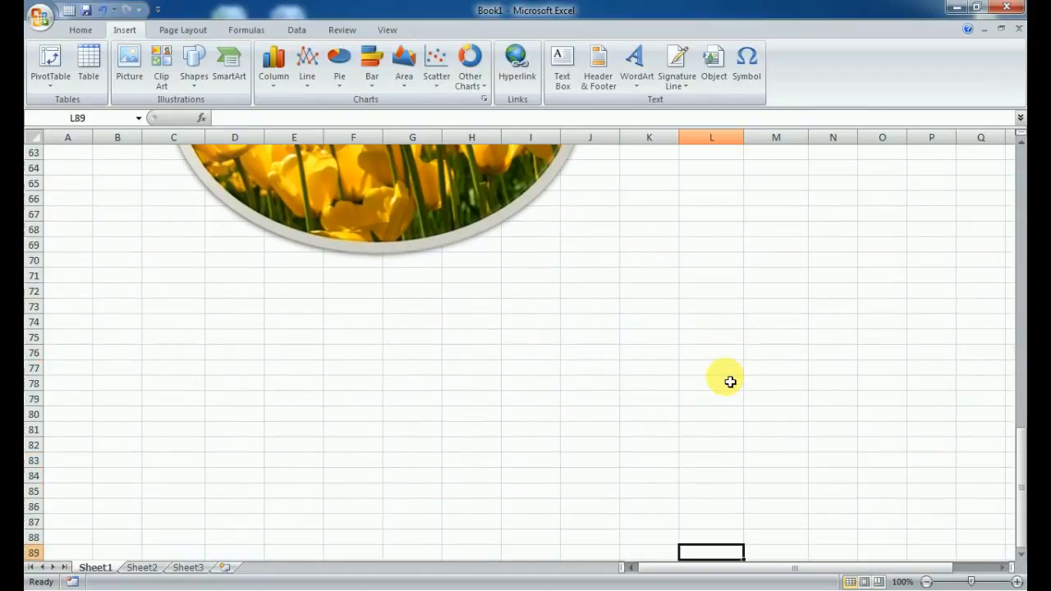
pyautogui.click(161, 69)
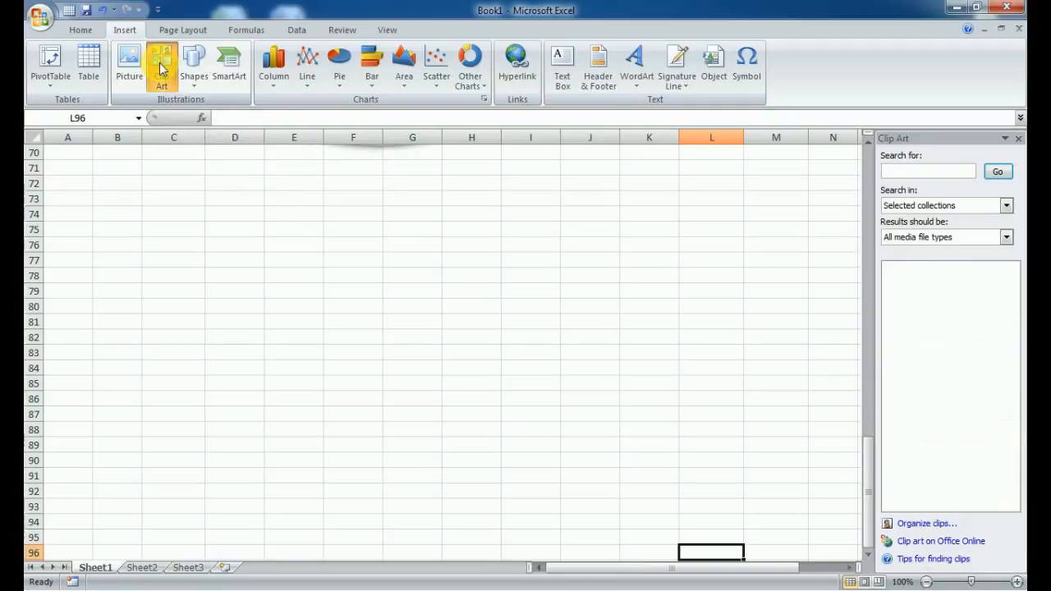
pyautogui.moveTo(1027, 210)
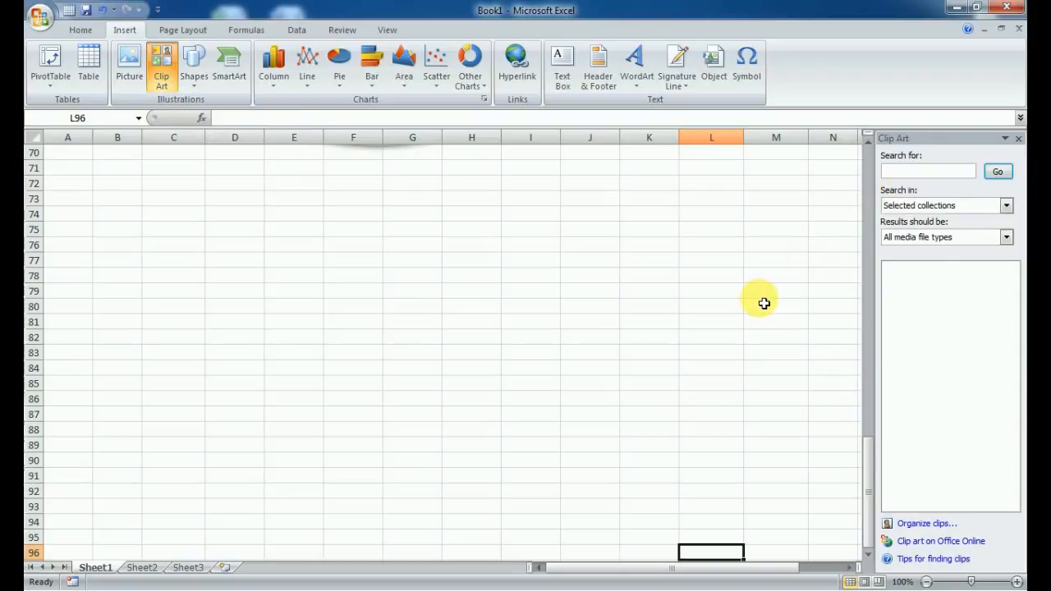
pyautogui.click(932, 172)
pyautogui.write('animal')
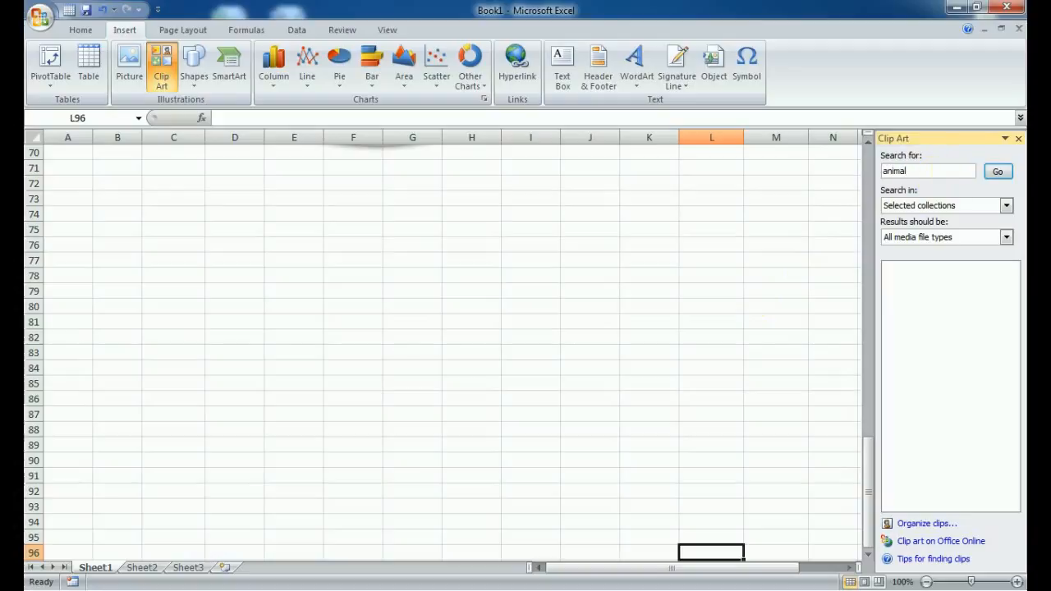
pyautogui.click(997, 170)
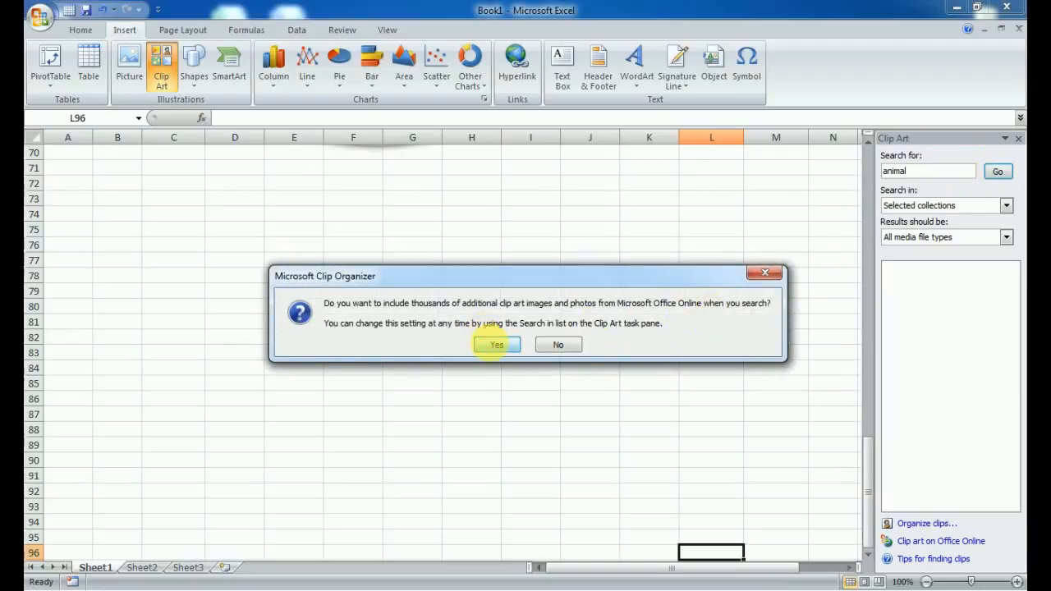
pyautogui.click(491, 344)
pyautogui.moveTo(926, 316)
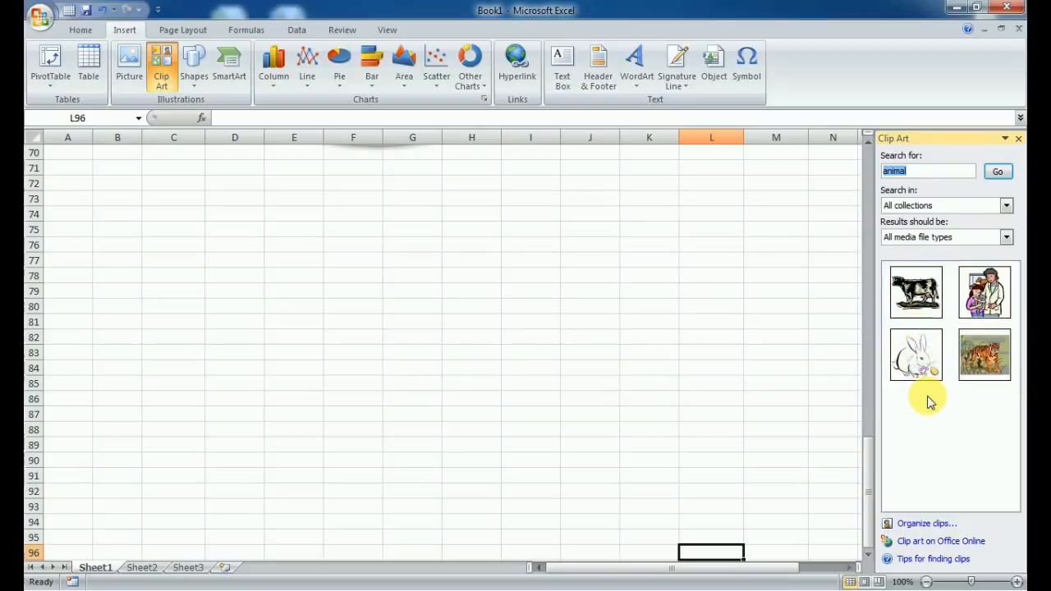
pyautogui.moveTo(919, 299)
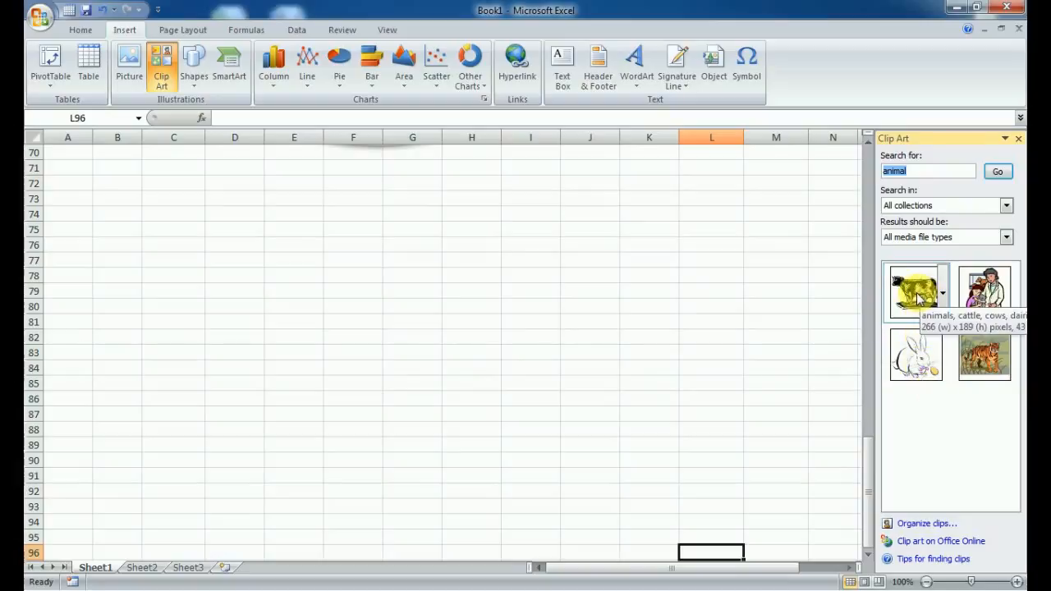
# - Insert the cow clip art and move it below the tulips picture, with its upper-left corner near cell E73
pyautogui.click(918, 299)
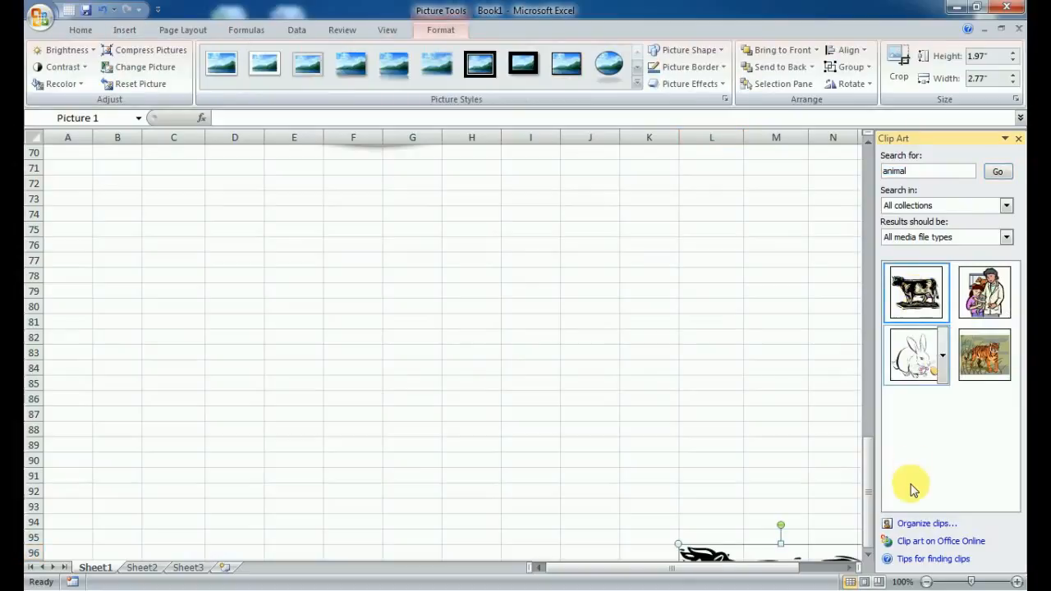
pyautogui.moveTo(865, 477); pyautogui.dragTo(864, 542)
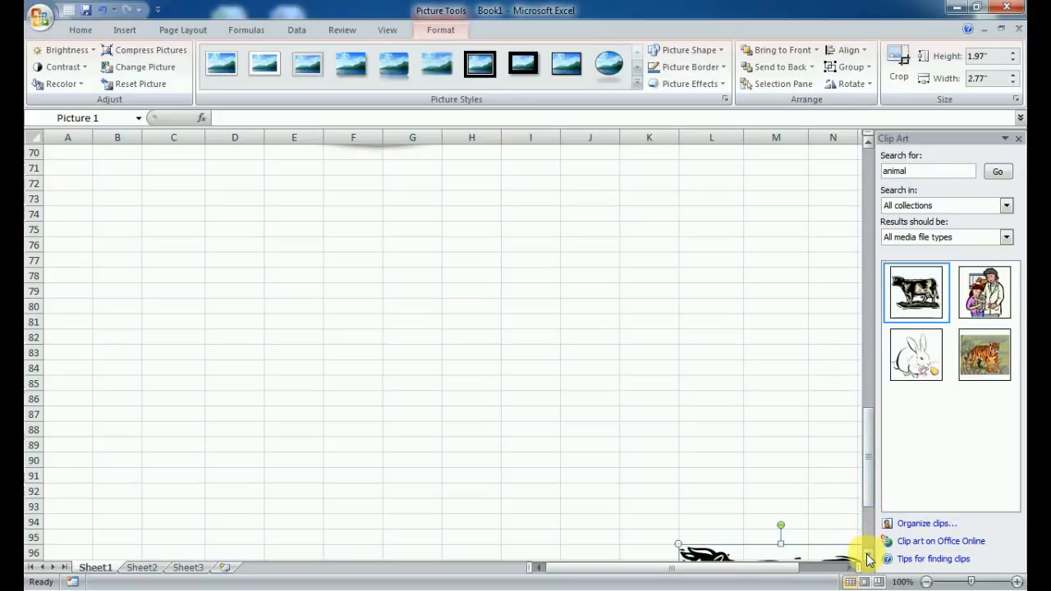
pyautogui.moveTo(786, 556); pyautogui.dragTo(394, 203)
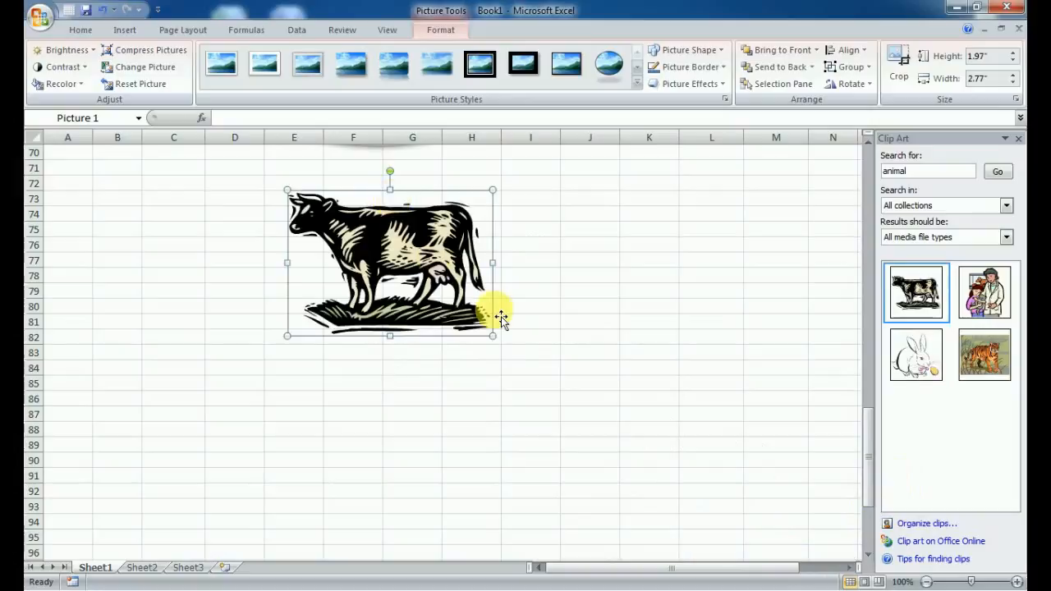
pyautogui.click(595, 307)
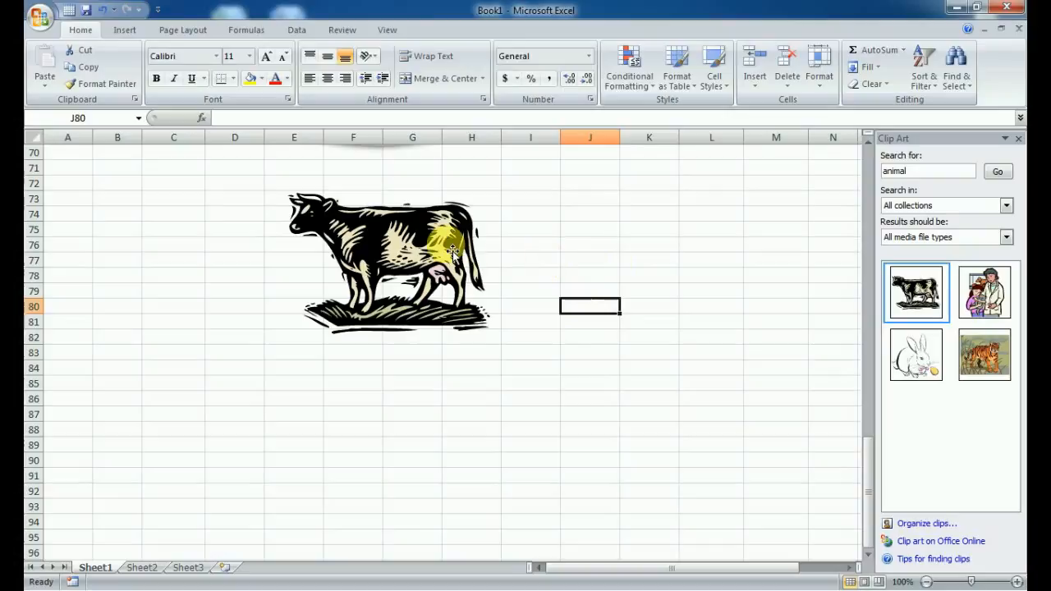
# - Draw a rounded rectangle about 1.56" high by 3.94" wide from around cell B81 to G88, overlapping the cow's lower edge
pyautogui.click(123, 31)
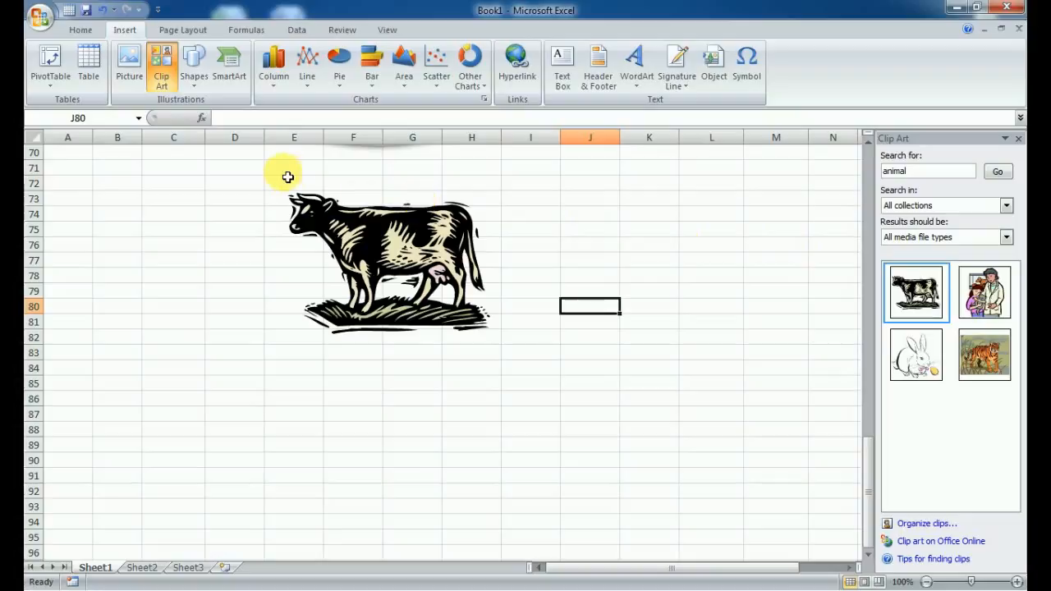
pyautogui.click(194, 70)
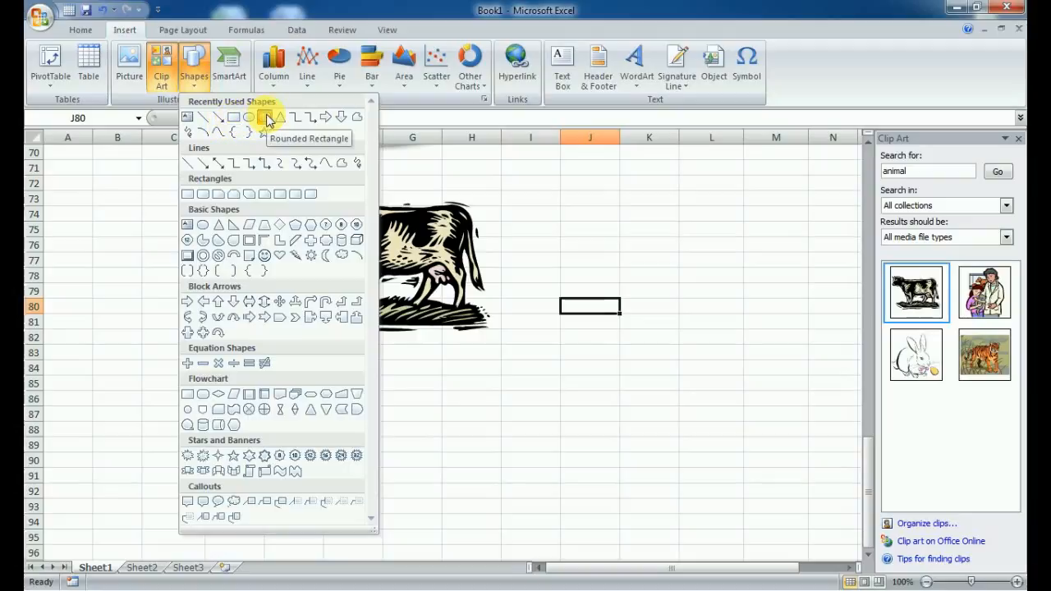
pyautogui.click(266, 117)
pyautogui.moveTo(108, 316); pyautogui.dragTo(398, 431)
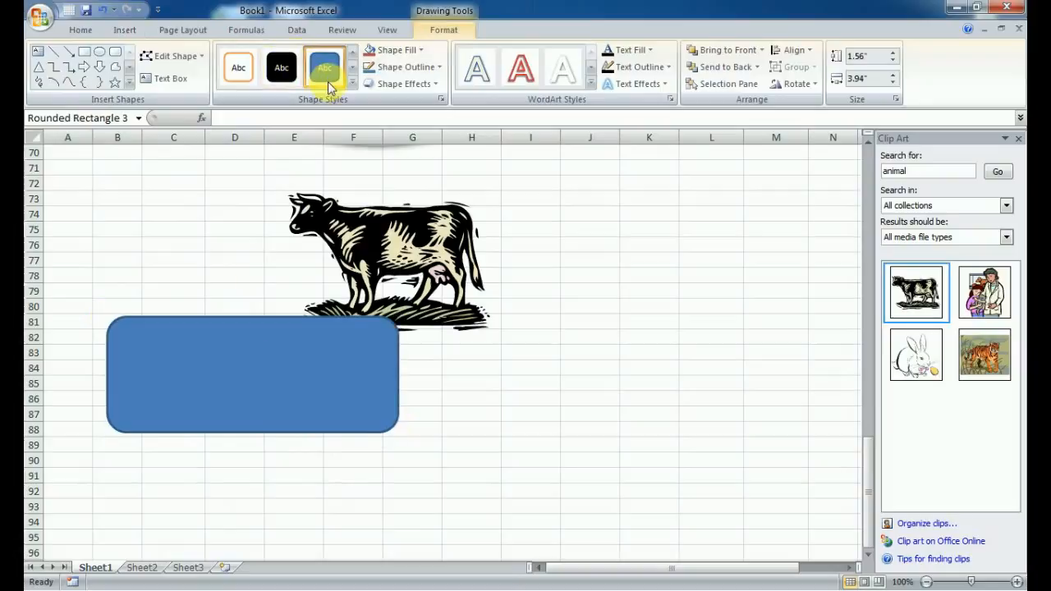
# - Try the solid black shape style on the rounded rectangle, and settle on the light grey gradient style with a black outline
pyautogui.click(286, 74)
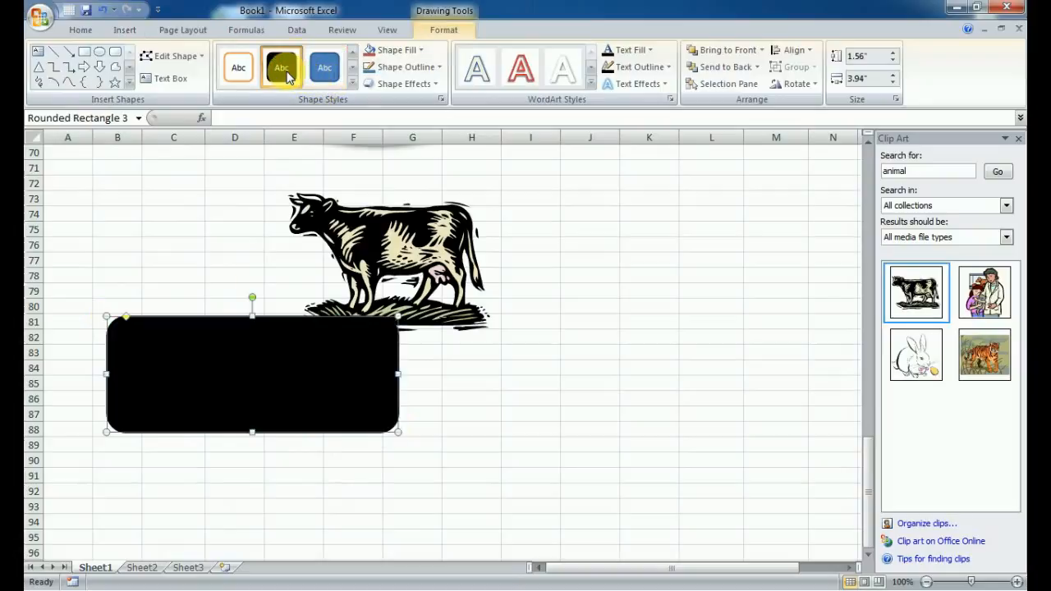
pyautogui.click(352, 84)
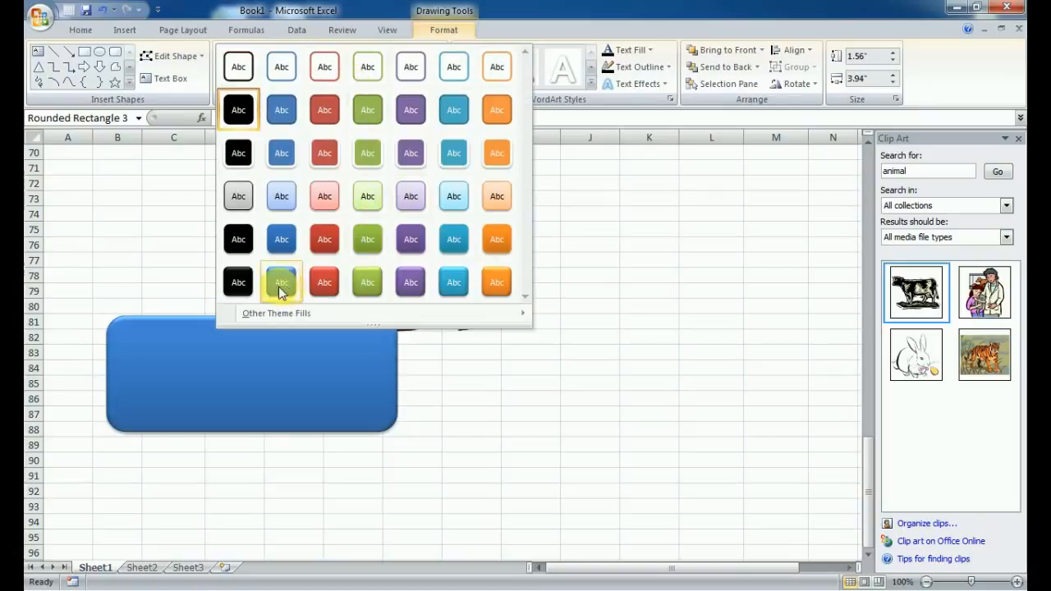
pyautogui.click(236, 204)
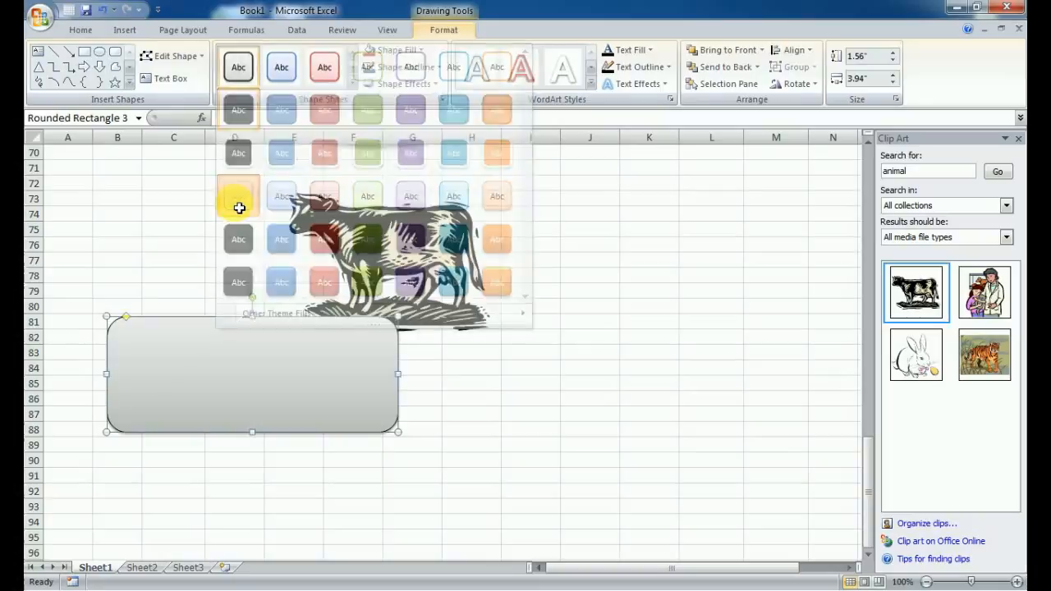
pyautogui.click(292, 373)
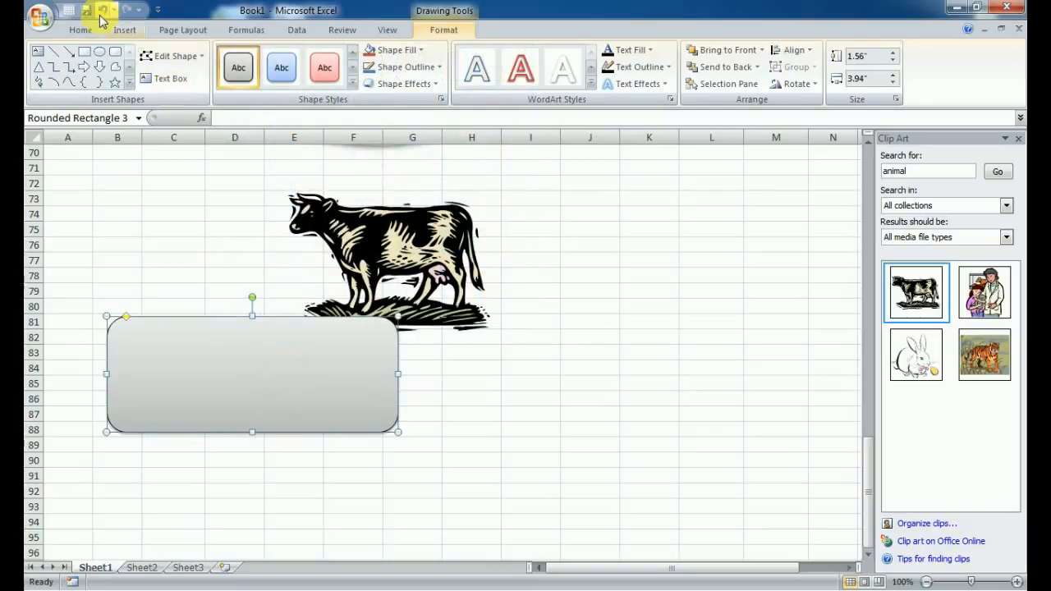
# - Add the text "jdsklfsajjlasfkals" inside the grey rounded rectangle using the Text Box tool
pyautogui.click(125, 33)
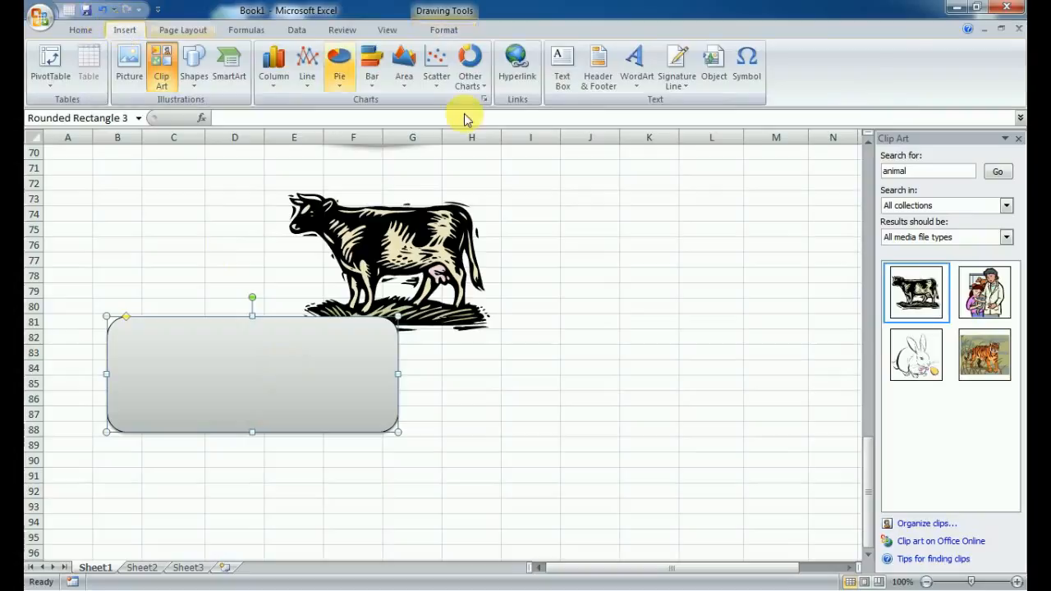
pyautogui.click(562, 78)
pyautogui.click(220, 371)
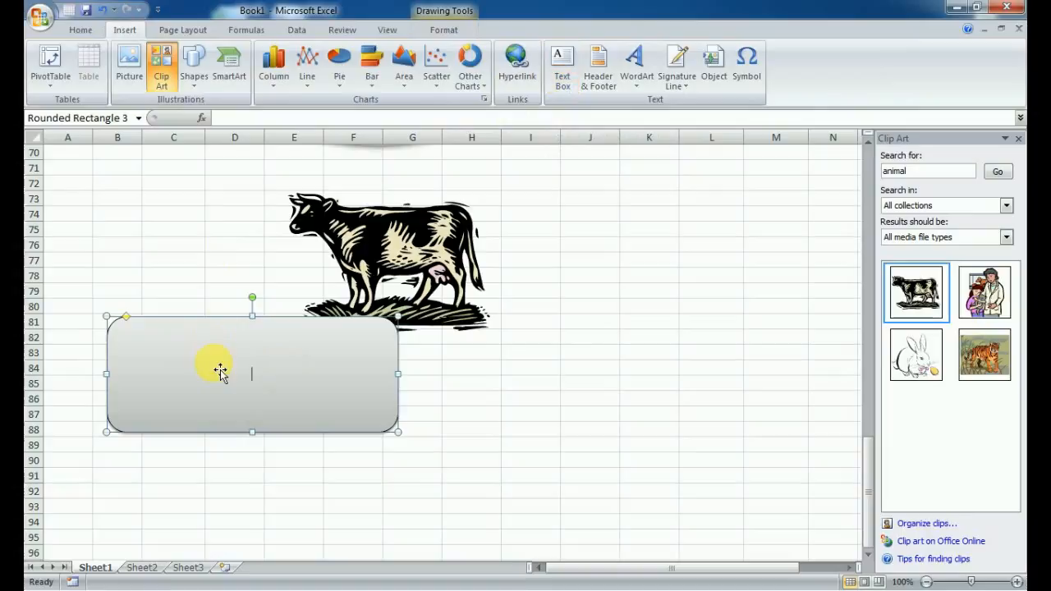
pyautogui.write('jdsklfsajjlasfkals')
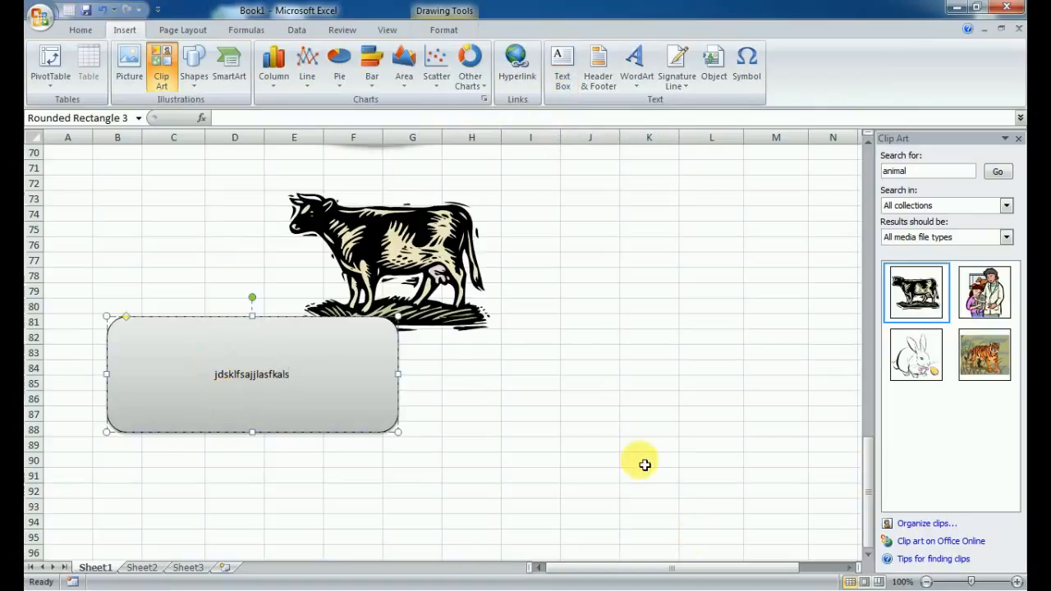
pyautogui.click(617, 428)
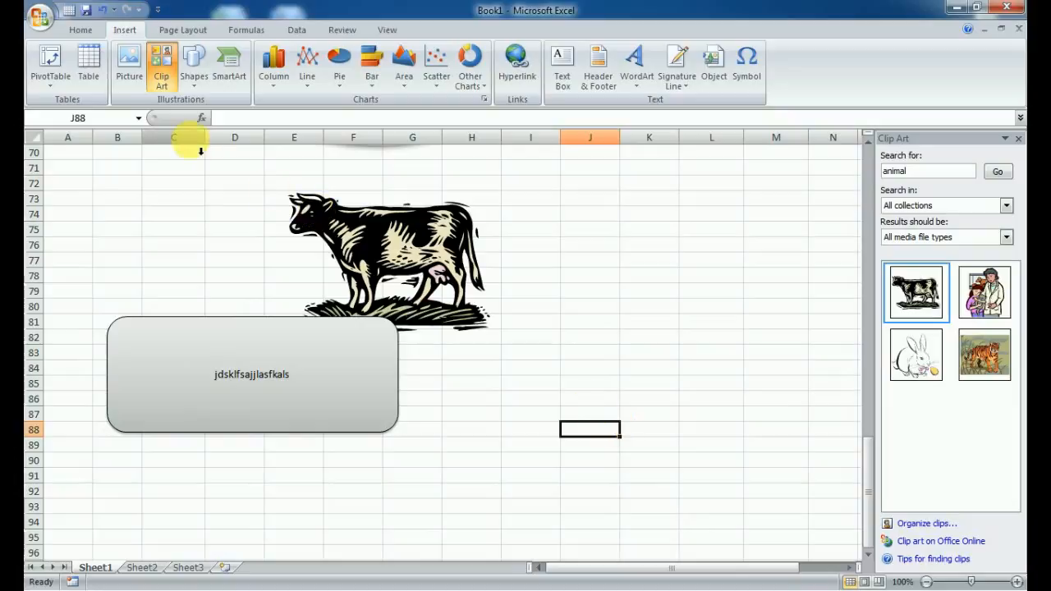
# - Insert a Basic Cycle SmartArt graphic and preview the available SmartArt styles without applying one
pyautogui.click(229, 82)
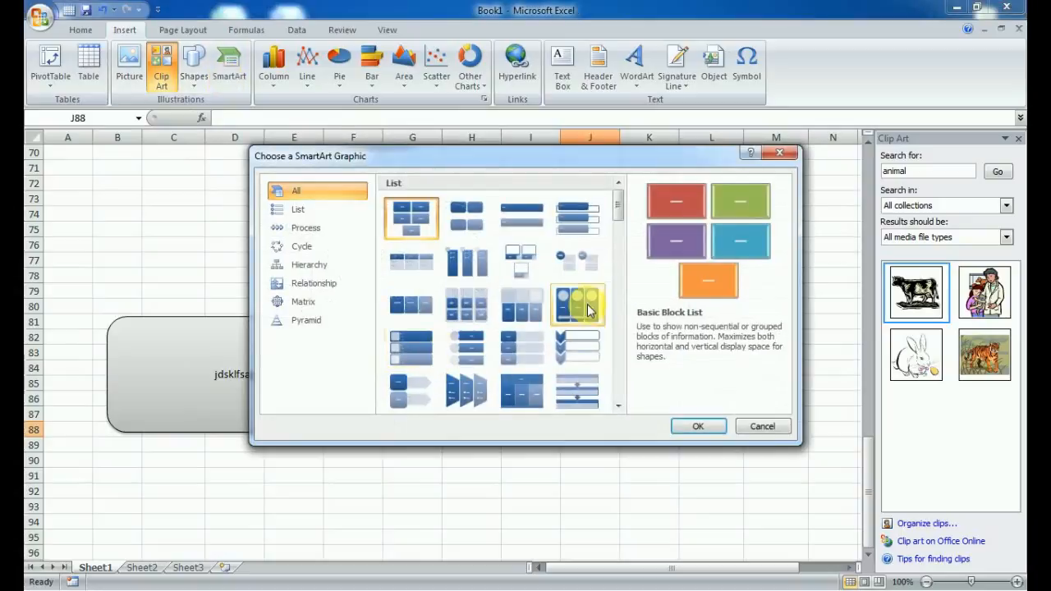
pyautogui.click(619, 407)
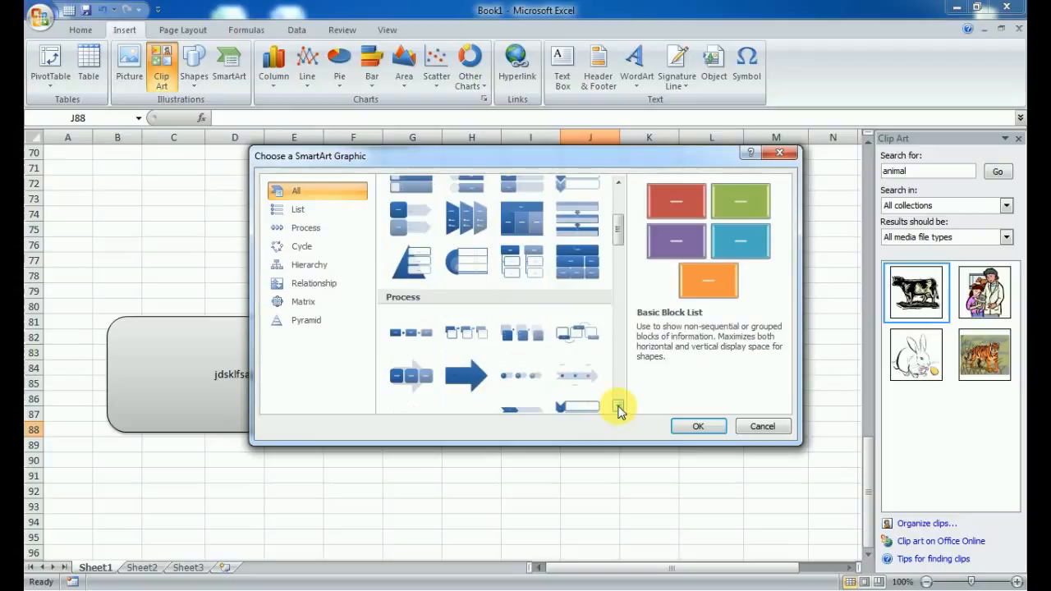
pyautogui.moveTo(618, 408); pyautogui.dragTo(619, 408)
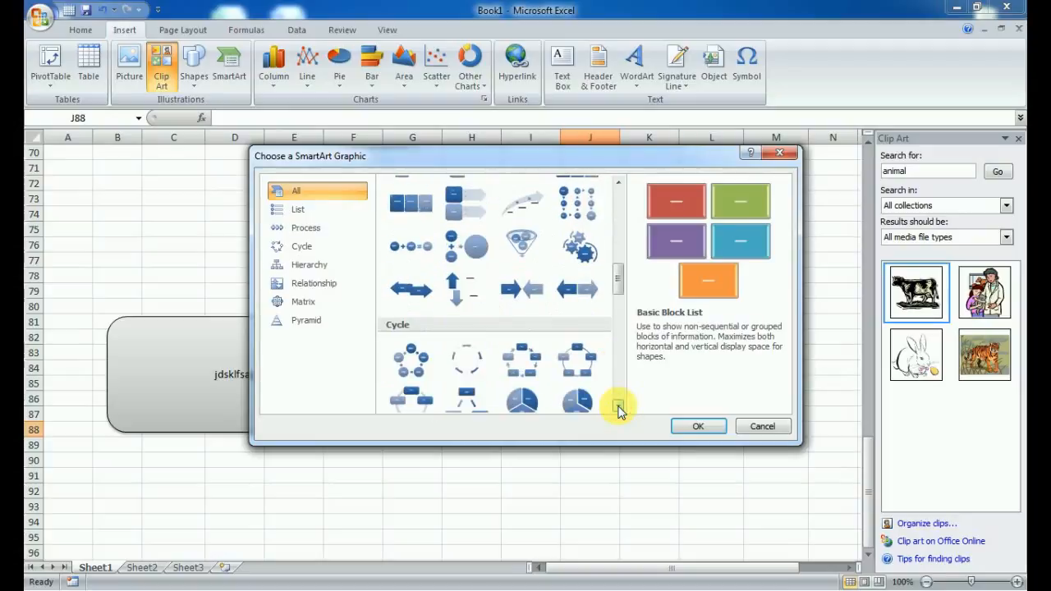
pyautogui.click(408, 359)
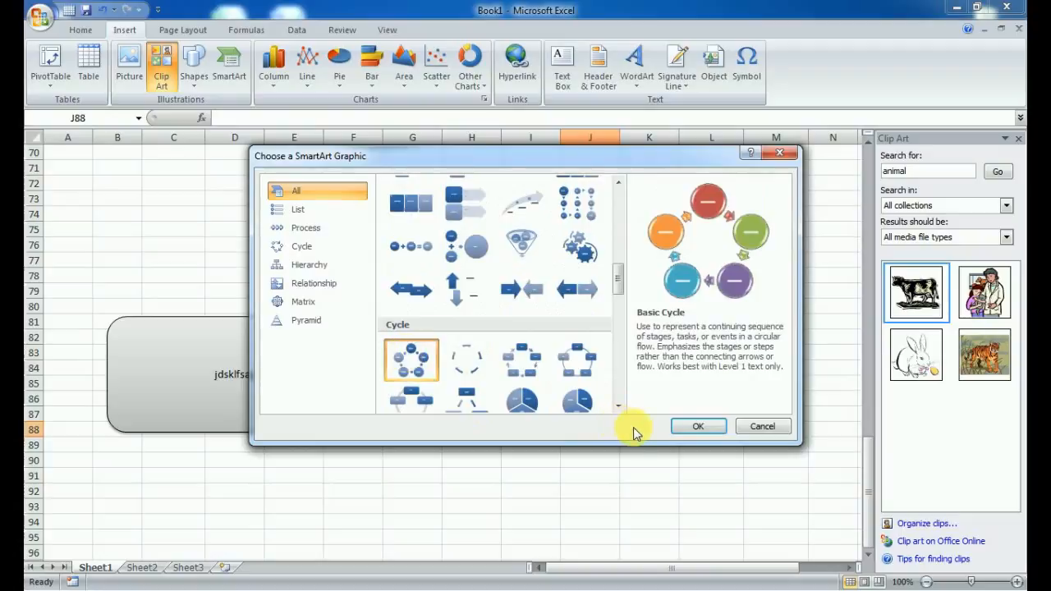
pyautogui.click(696, 427)
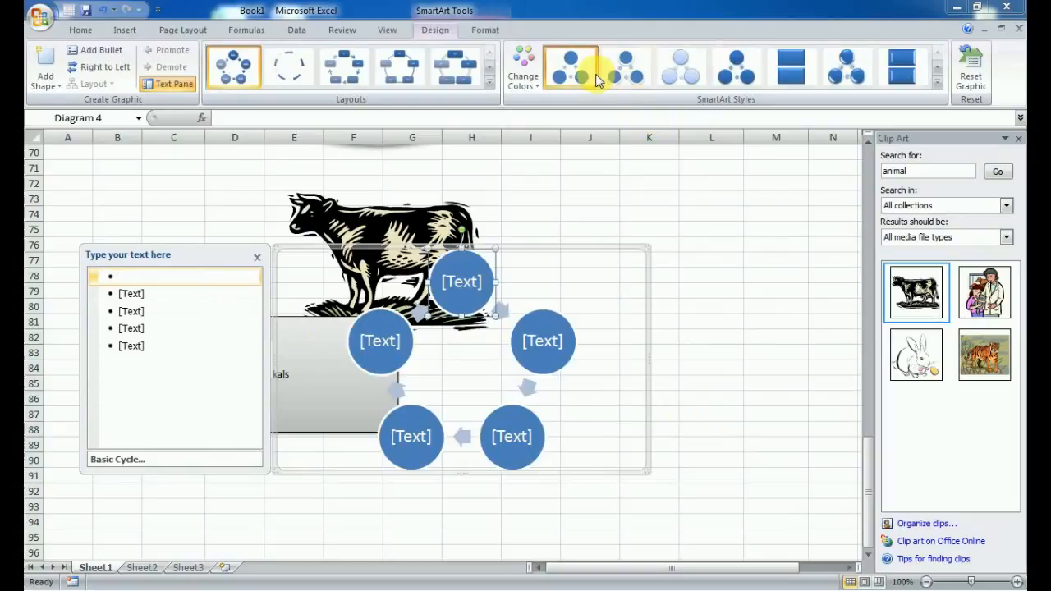
pyautogui.click(937, 82)
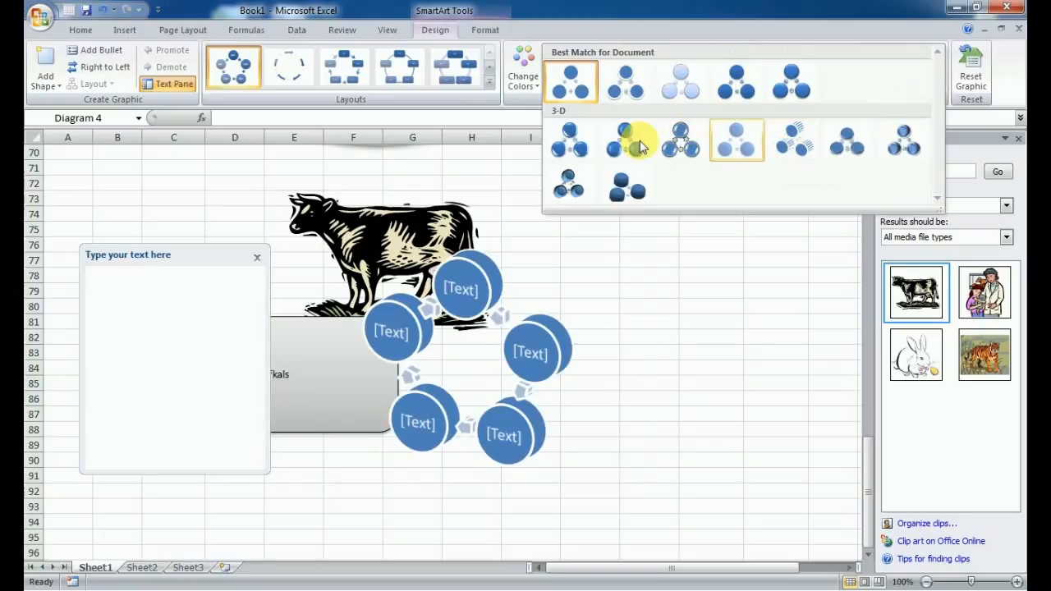
pyautogui.click(711, 343)
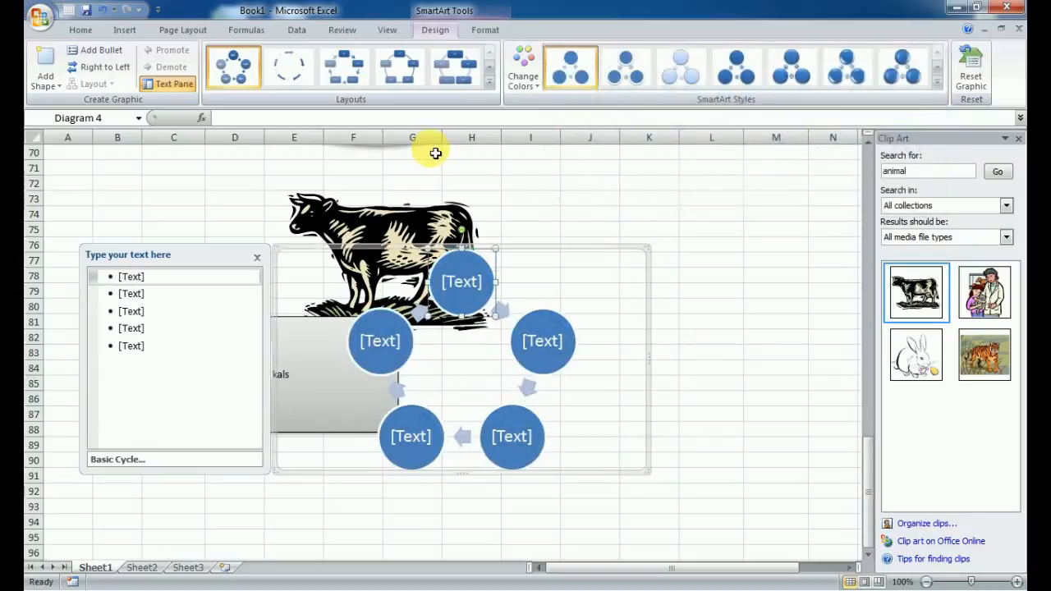
# - Insert a blank 2-D clustered column chart on Sheet1
pyautogui.click(121, 30)
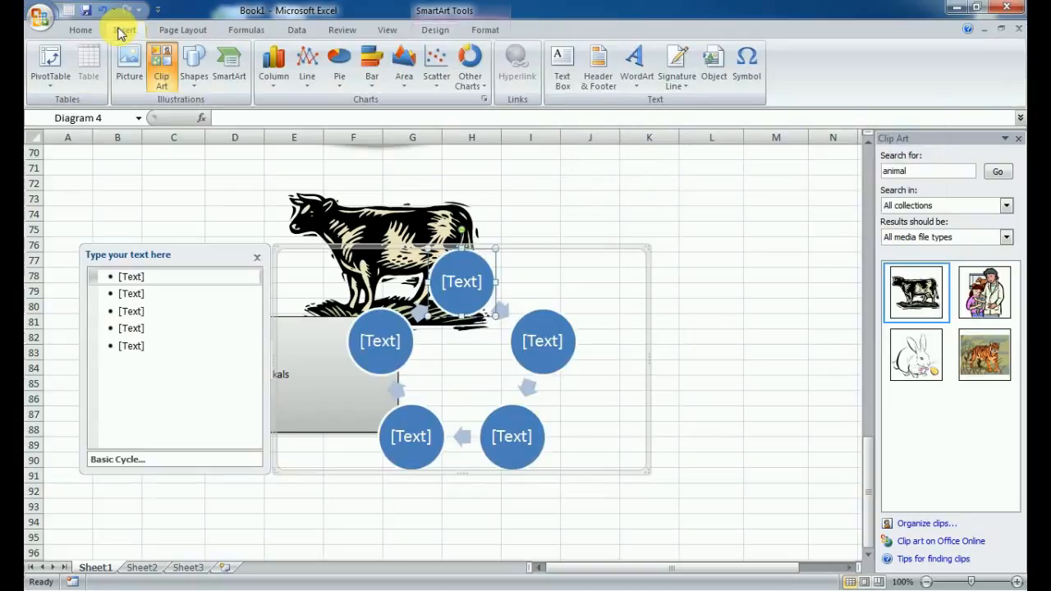
pyautogui.click(275, 90)
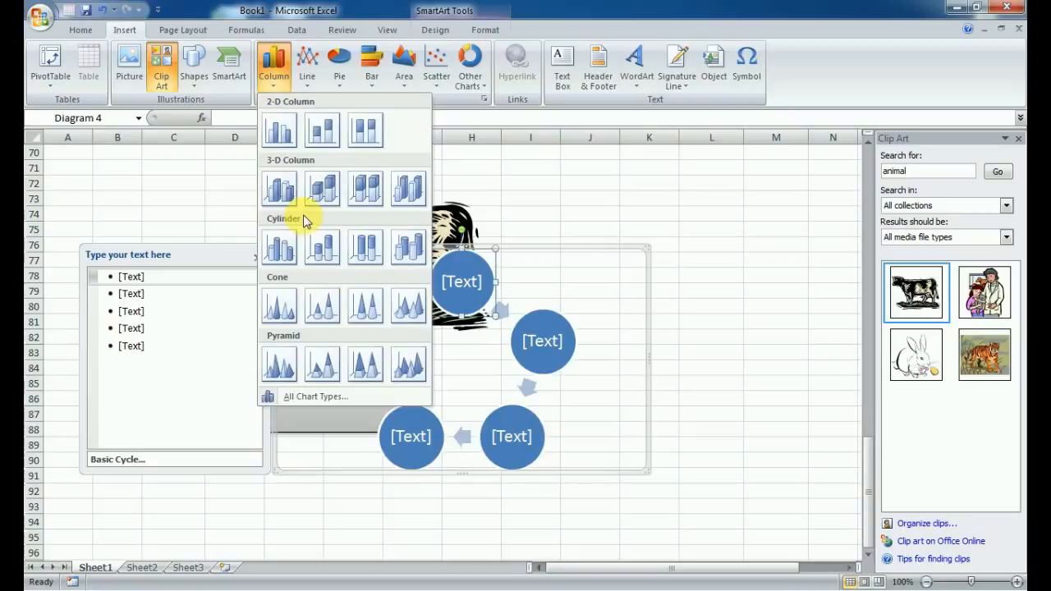
pyautogui.click(279, 129)
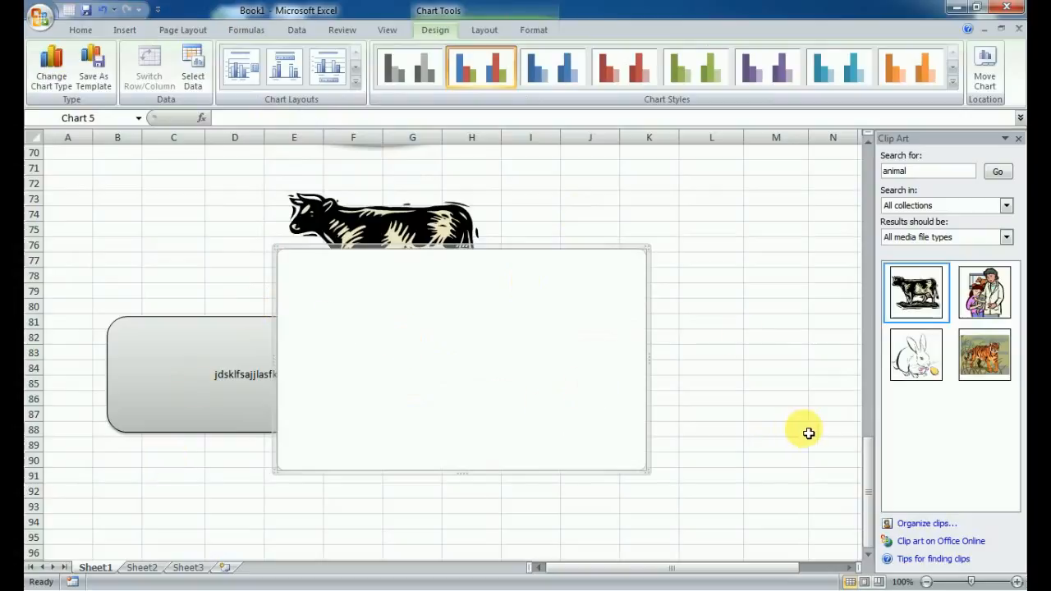
# - On Sheet2, enter the labels rm, sya, dkl, dskj, skfs and dksj down cells B6 to B11
pyautogui.click(131, 568)
pyautogui.click(141, 230)
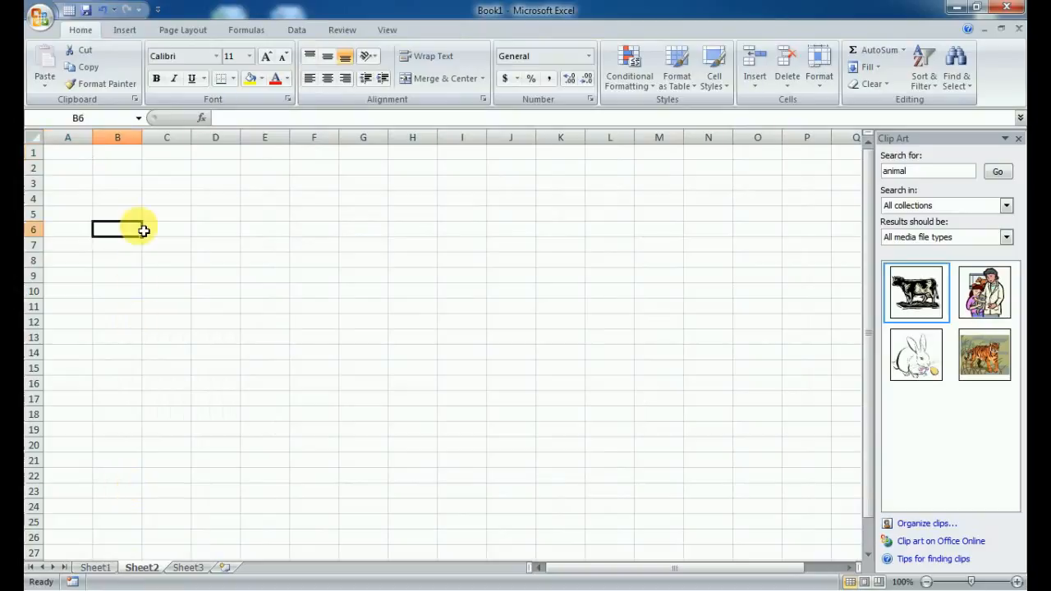
pyautogui.write('rm')
pyautogui.press('Return')
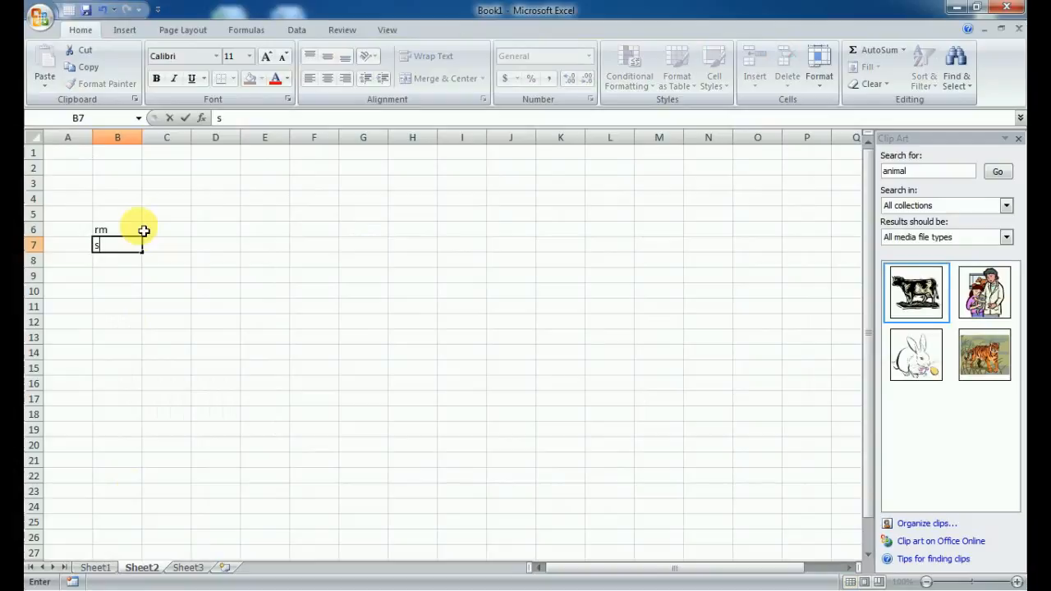
pyautogui.press('Return')
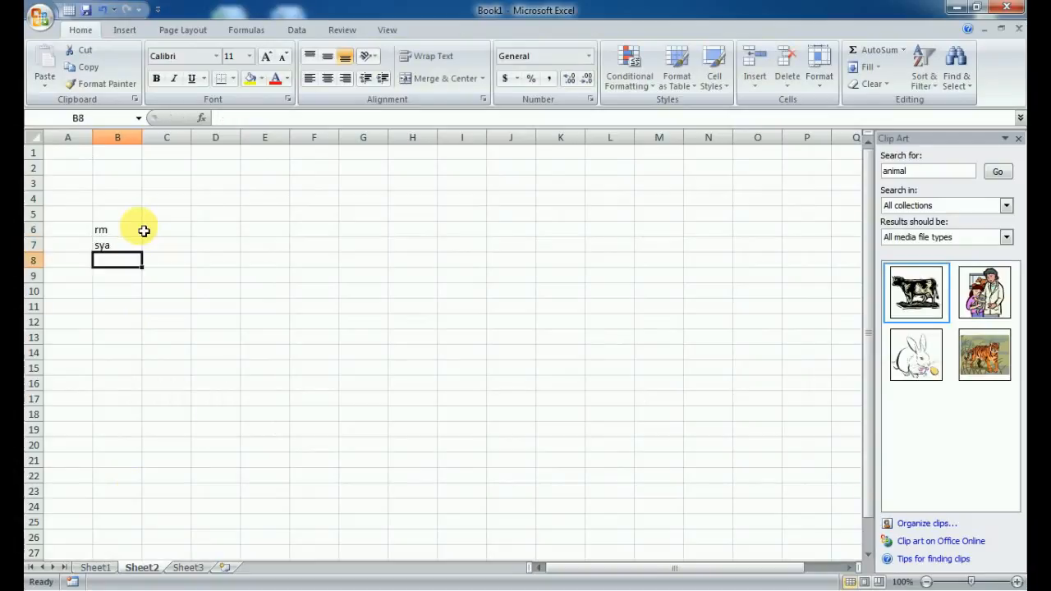
pyautogui.write('dkl')
pyautogui.press('Return')
pyautogui.write('dskj')
pyautogui.press('Return')
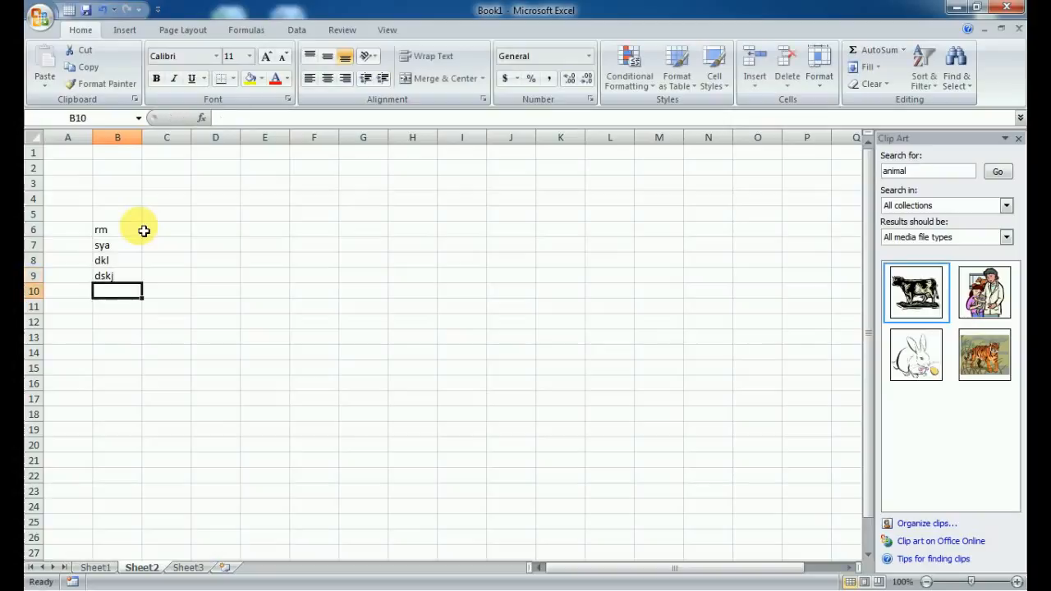
pyautogui.write('skfs')
pyautogui.press('Return')
pyautogui.write('dkl')
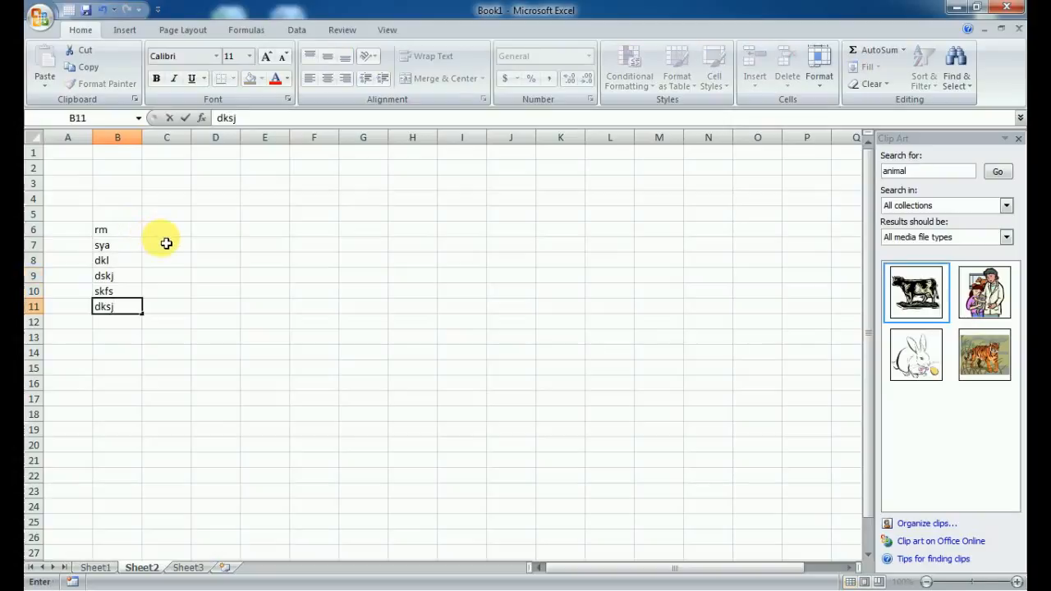
# - Enter the values 34, 344, 33, 34, 34 and 34 beside the labels in cells C6 to C11
pyautogui.click(164, 242)
pyautogui.click(164, 236)
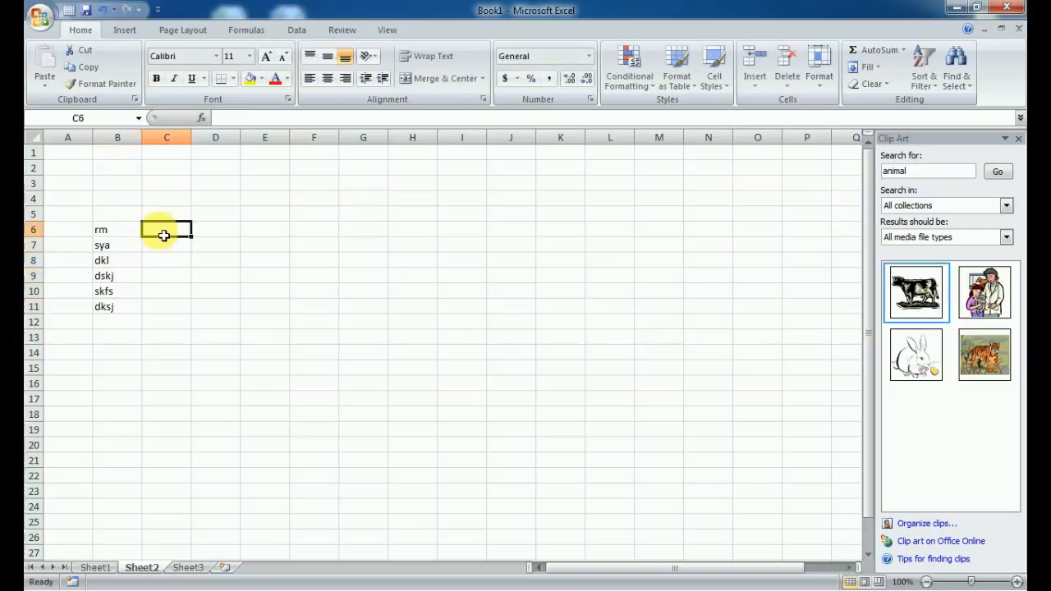
pyautogui.write('34')
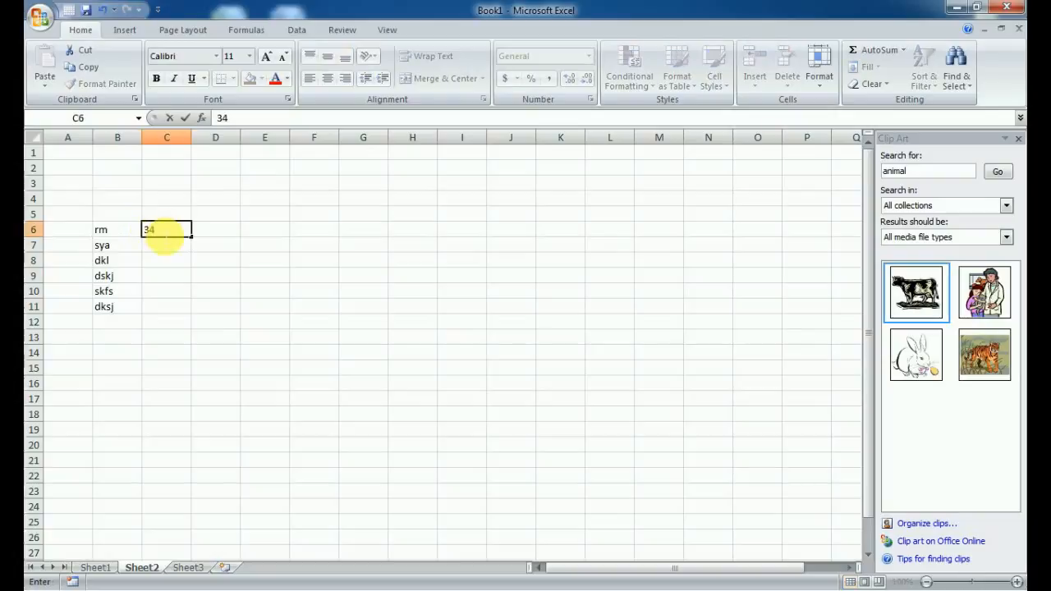
pyautogui.press('Return')
pyautogui.write('344')
pyautogui.press('Return')
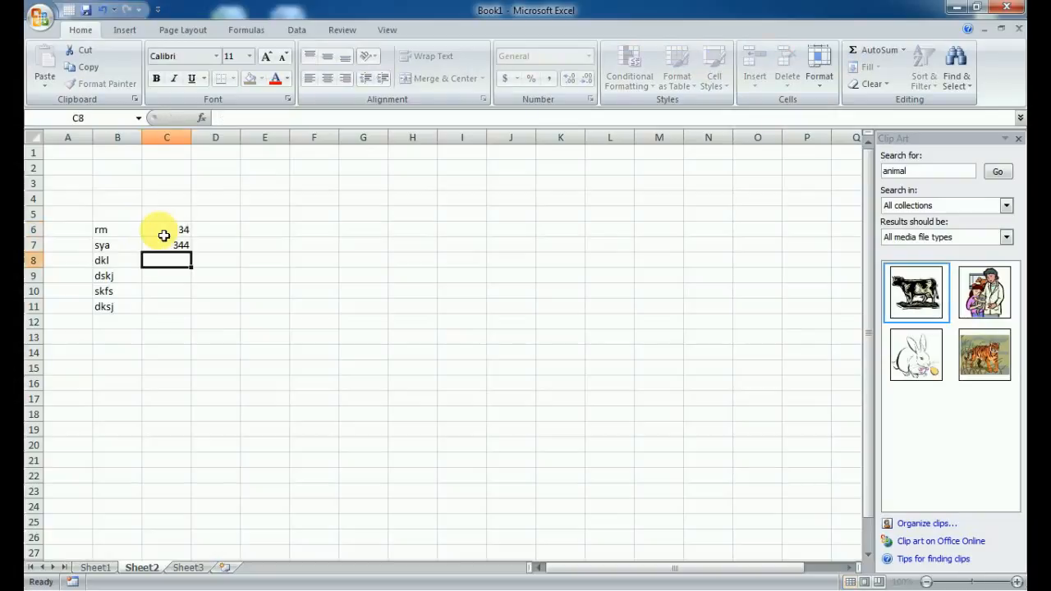
pyautogui.write('33')
pyautogui.press('Return')
pyautogui.write('34')
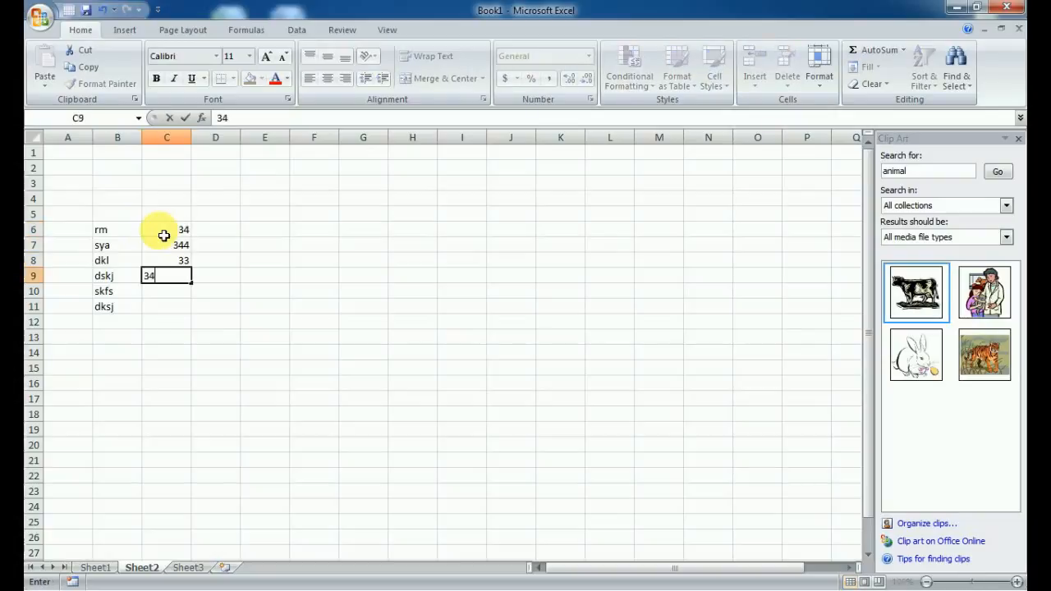
pyautogui.press('Return')
pyautogui.write('34')
pyautogui.press('Return')
pyautogui.write('34')
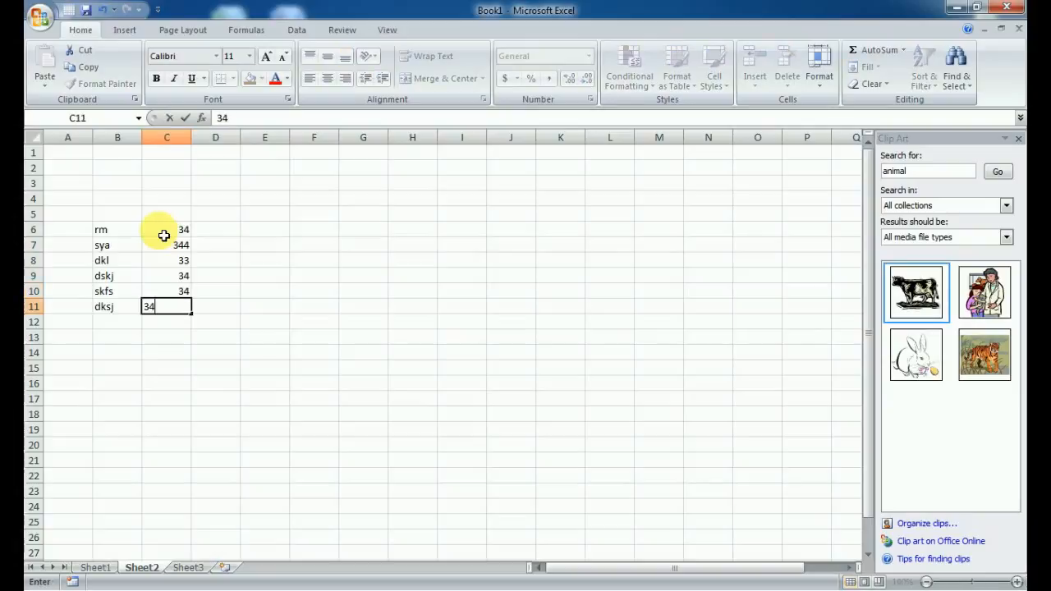
# - Insert a 2-D clustered column chart from the data in cells B6 to D11 on Sheet2
pyautogui.press('Return')
pyautogui.click(279, 451)
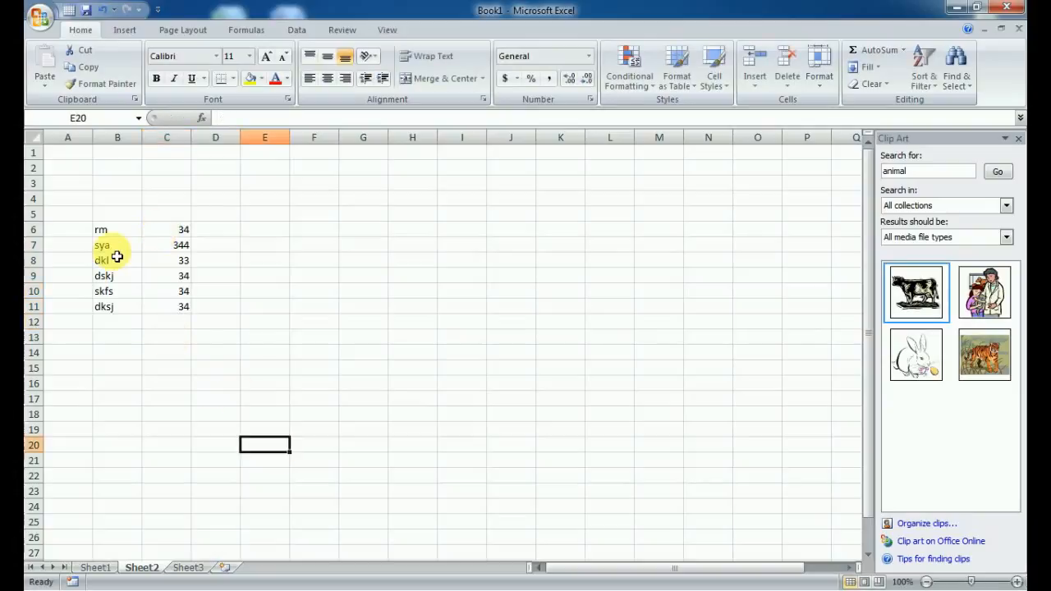
pyautogui.moveTo(110, 228); pyautogui.dragTo(202, 314)
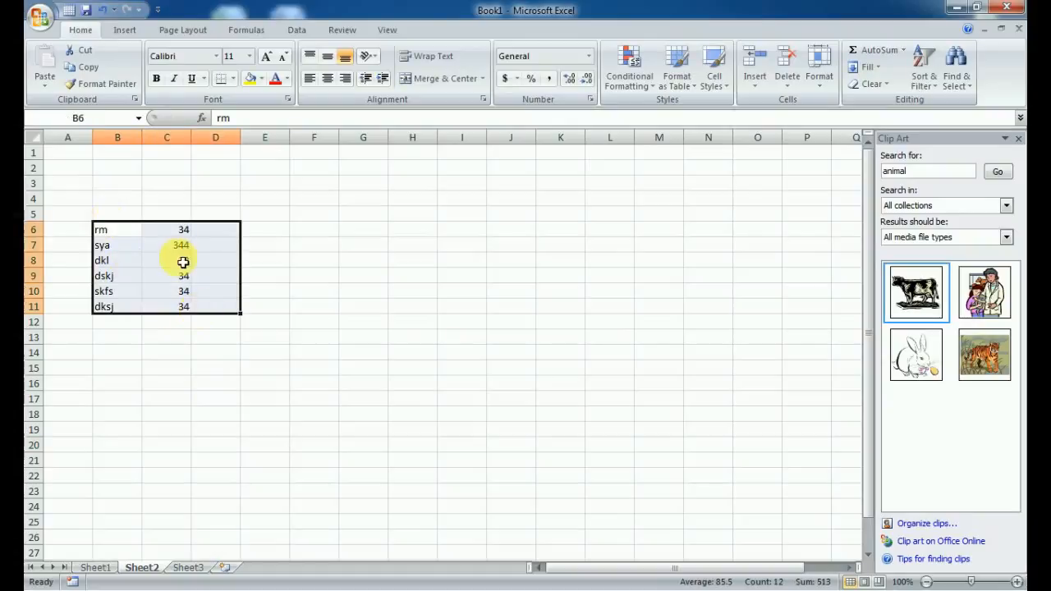
pyautogui.click(128, 29)
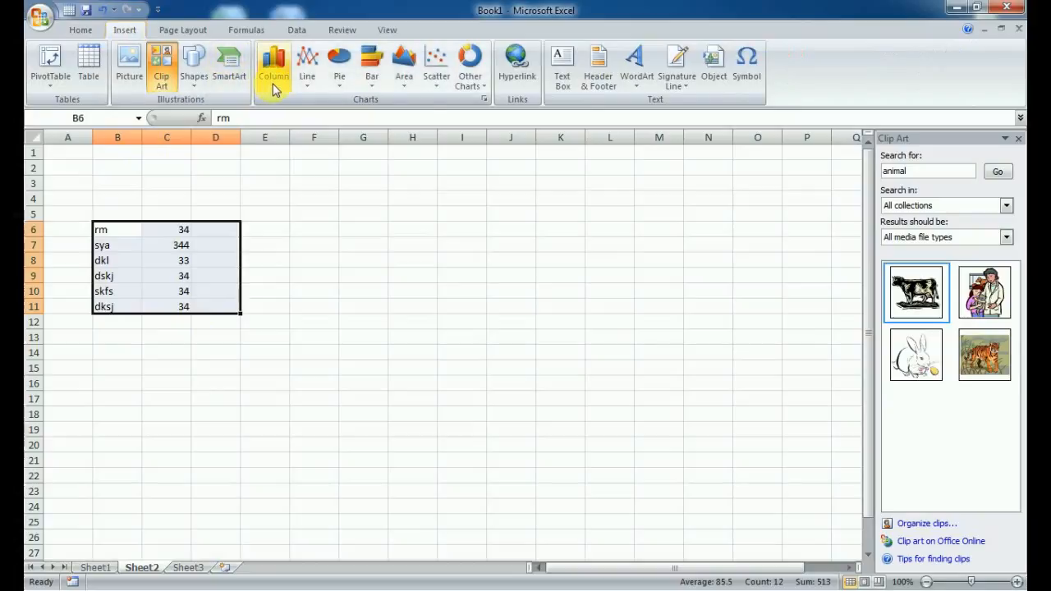
pyautogui.click(274, 70)
pyautogui.click(275, 70)
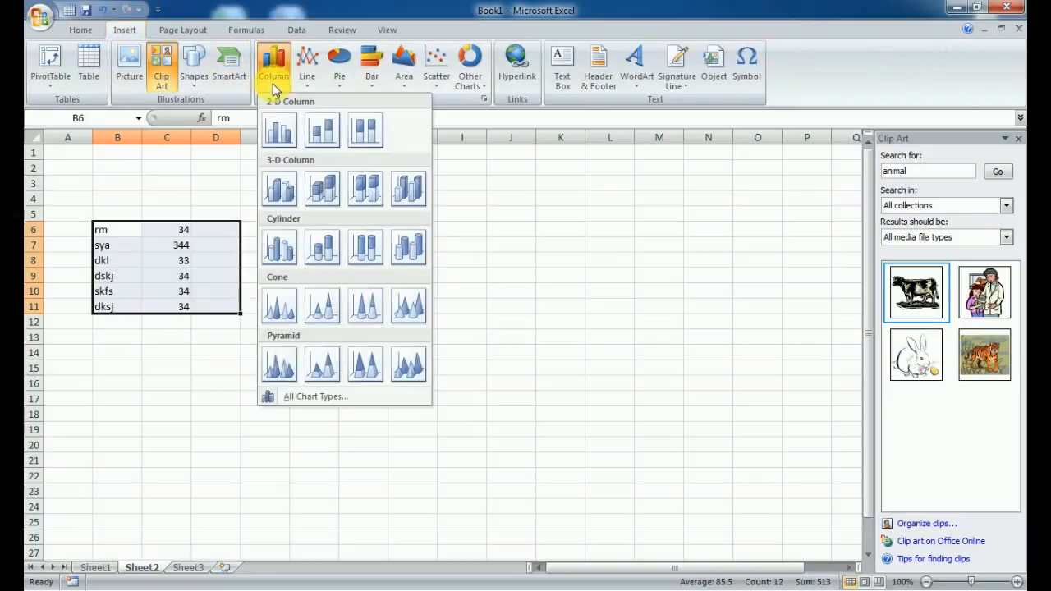
pyautogui.click(280, 131)
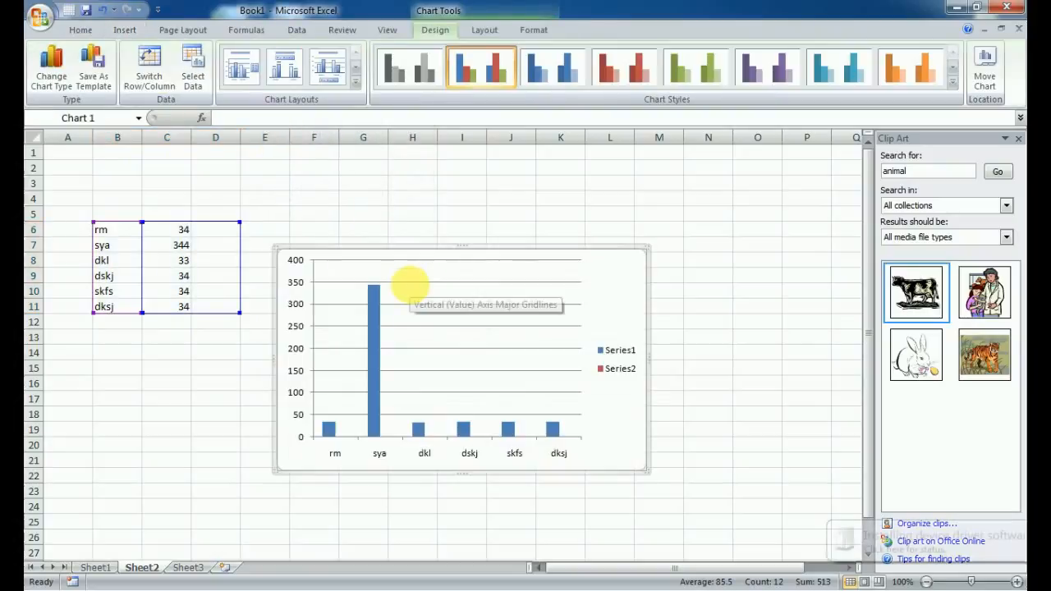
# - Apply the chart style with blue beveled columns on a black background to the column chart
pyautogui.click(300, 304)
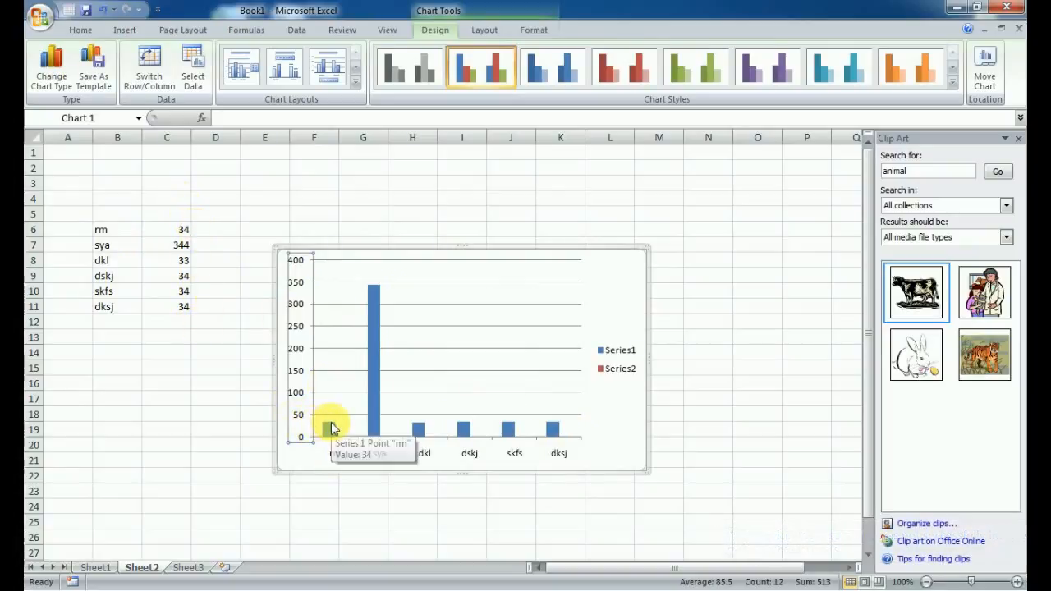
pyautogui.click(954, 84)
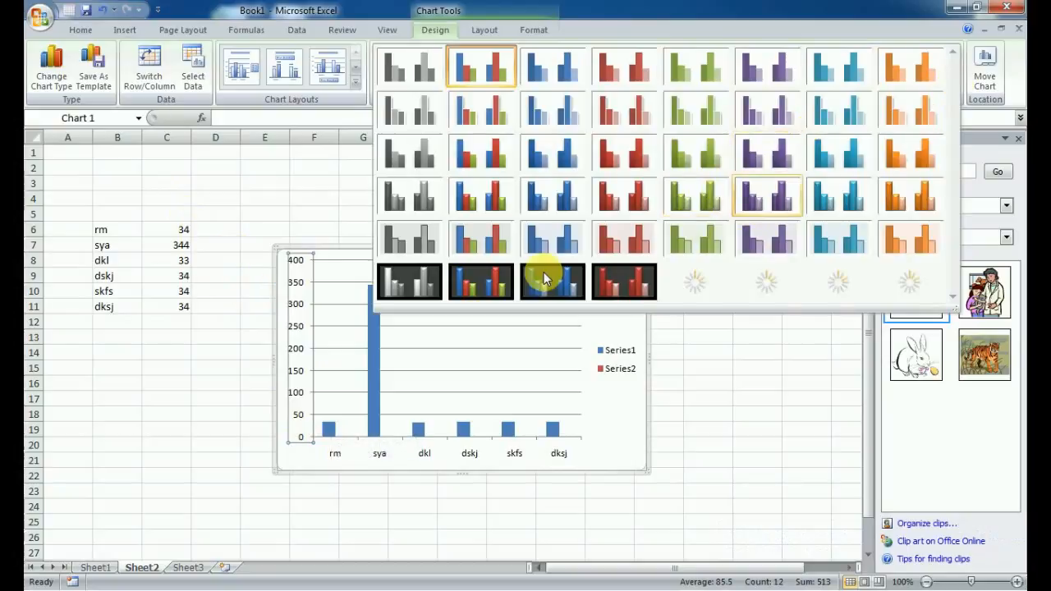
pyautogui.click(529, 296)
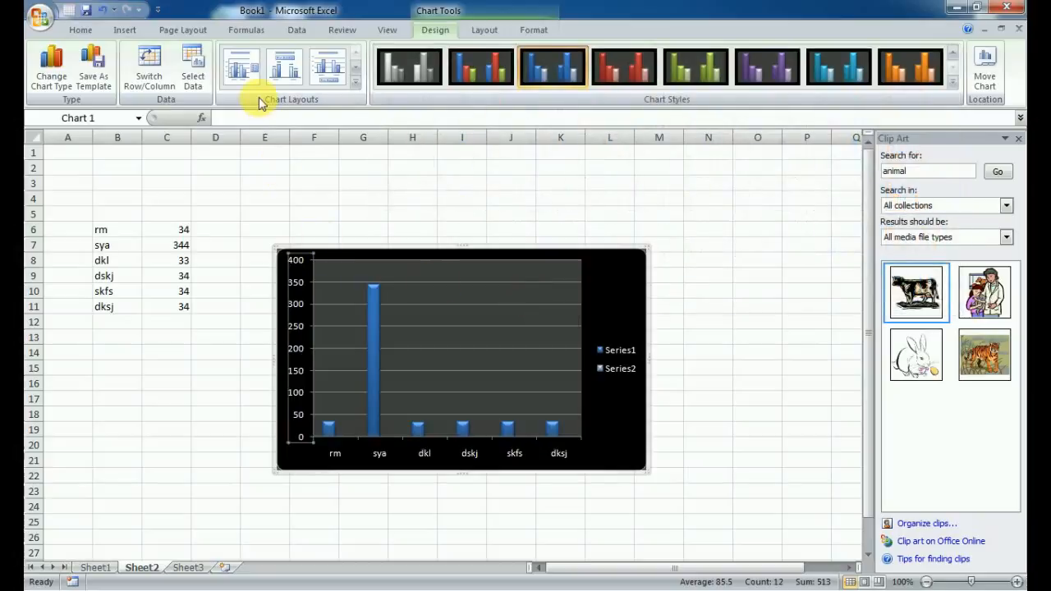
pyautogui.click(125, 32)
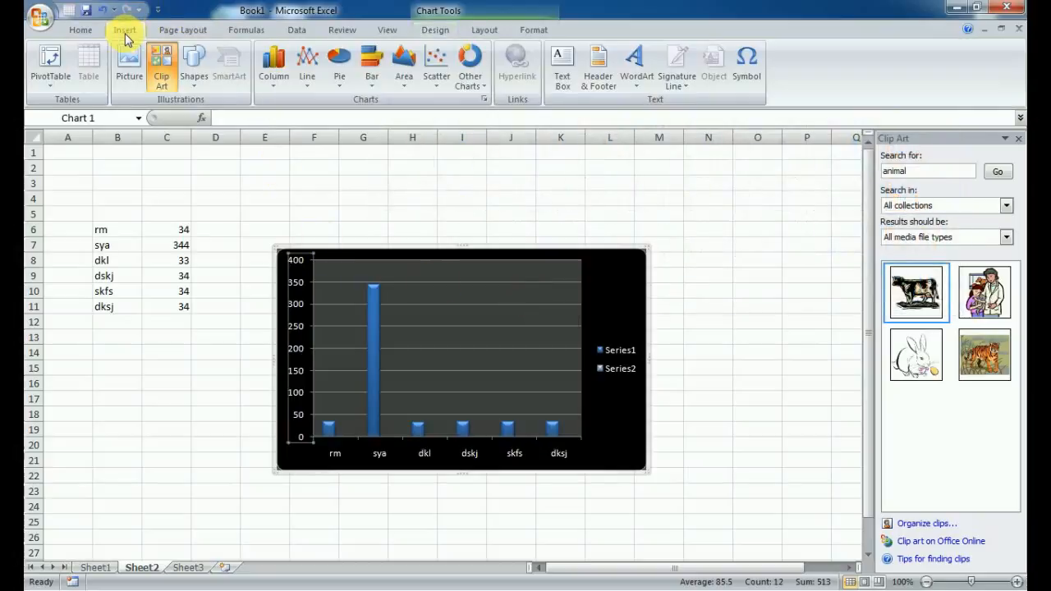
pyautogui.click(313, 92)
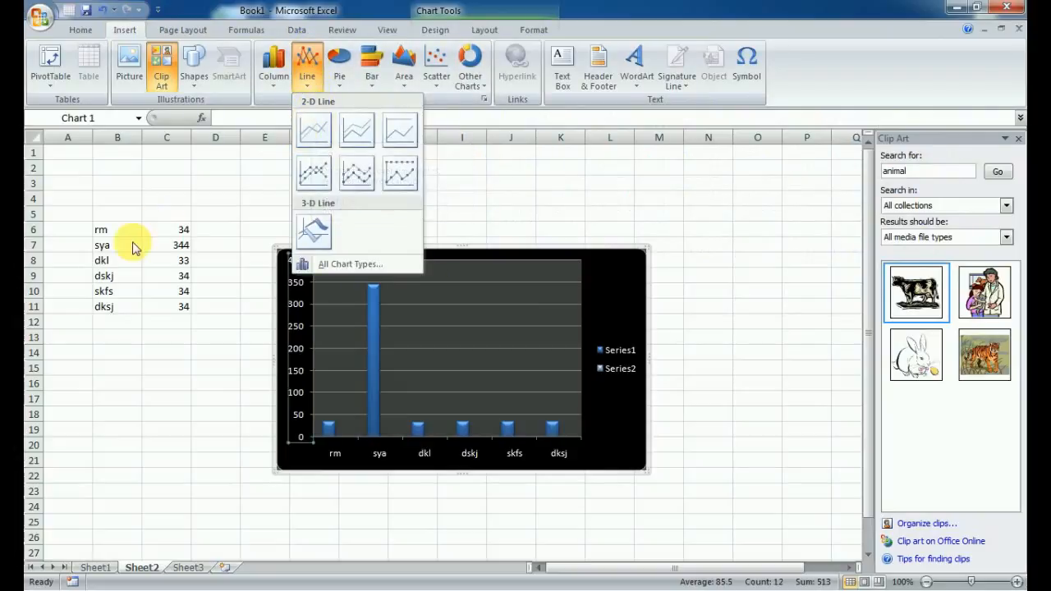
pyautogui.click(100, 230)
pyautogui.click(103, 231)
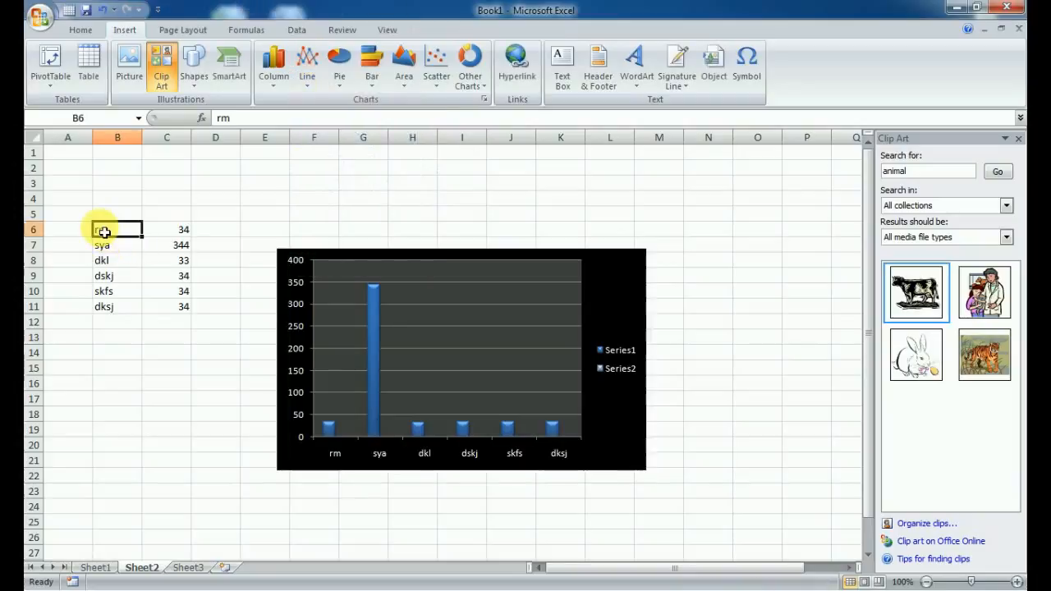
pyautogui.hotkey('shift', 'Right')
pyautogui.hotkey('shift', 'Right')
pyautogui.hotkey('shift', 'Right')
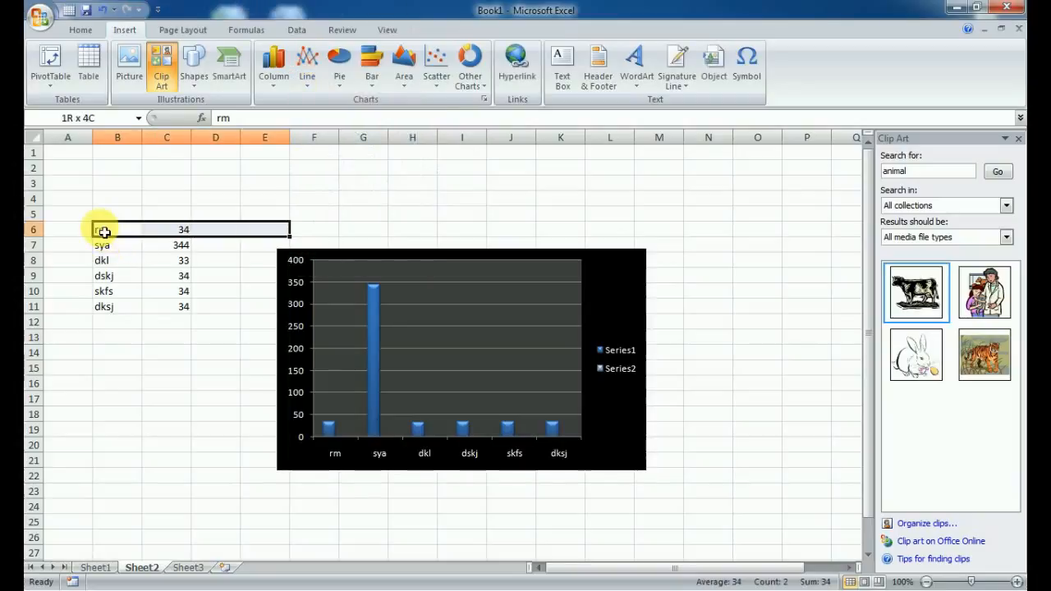
pyautogui.hotkey('shift', 'Left')
pyautogui.hotkey('shift', 'Left')
# - Remove the grey plot area background from the column chart and deselect the chart
pyautogui.click(517, 256)
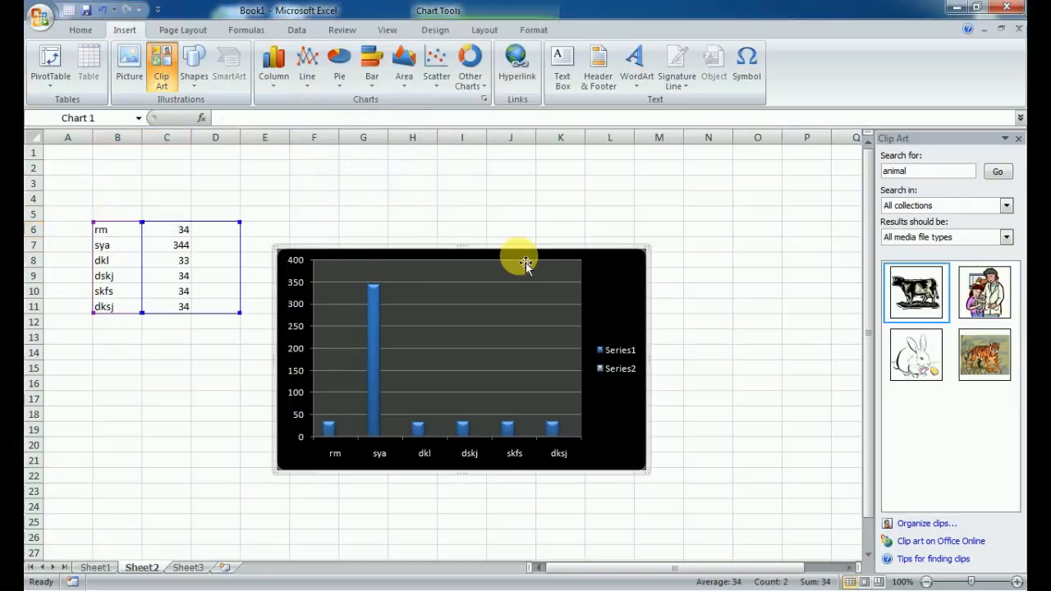
pyautogui.click(510, 302)
pyautogui.press('Delete')
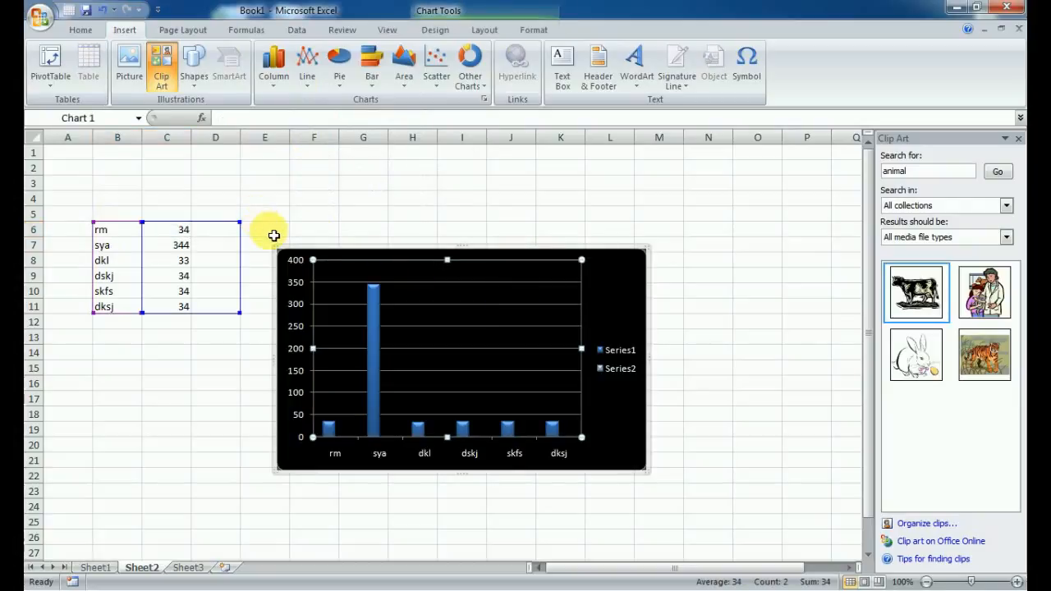
pyautogui.moveTo(274, 235); pyautogui.dragTo(654, 503)
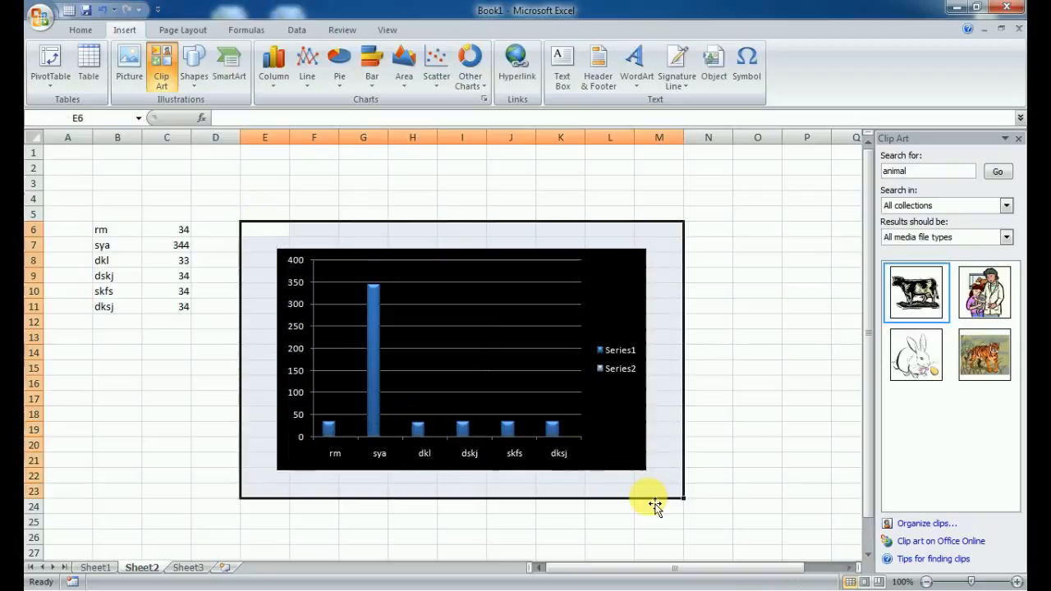
pyautogui.click(703, 383)
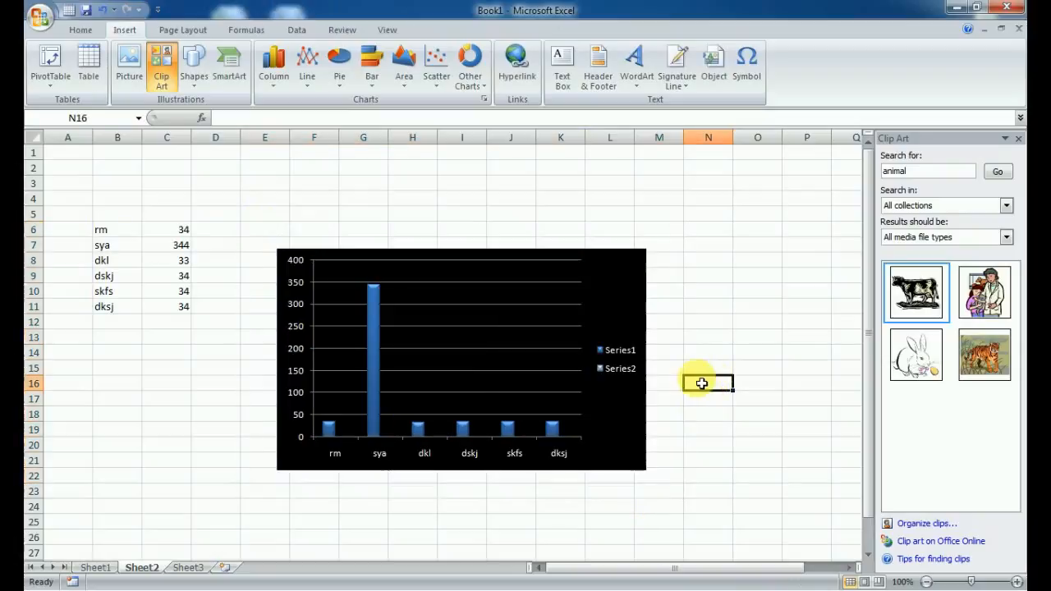
# - Copy the range A6:D12 from Sheet2 and paste it into Sheet3 starting at cell B13
pyautogui.click(90, 230)
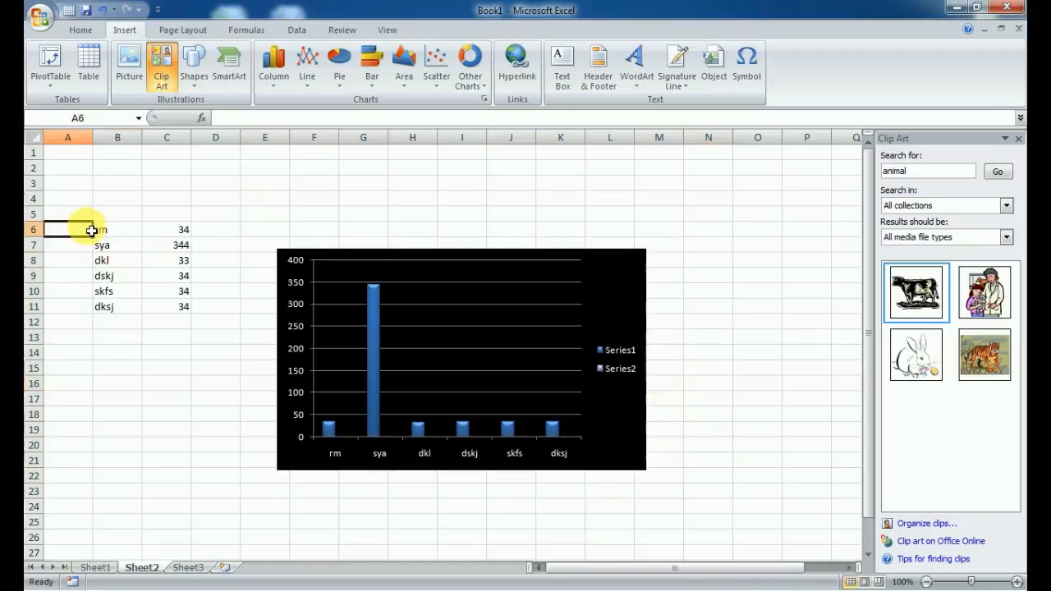
pyautogui.moveTo(90, 230); pyautogui.dragTo(205, 325)
pyautogui.hotkey('ctrl', 'c')
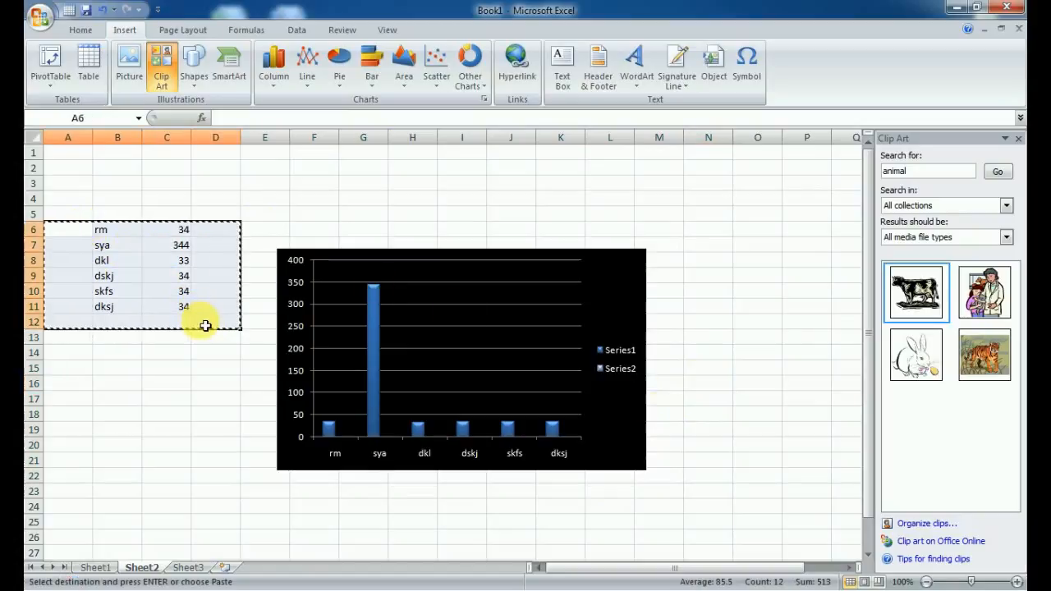
pyautogui.click(188, 567)
pyautogui.click(125, 340)
pyautogui.press('Return')
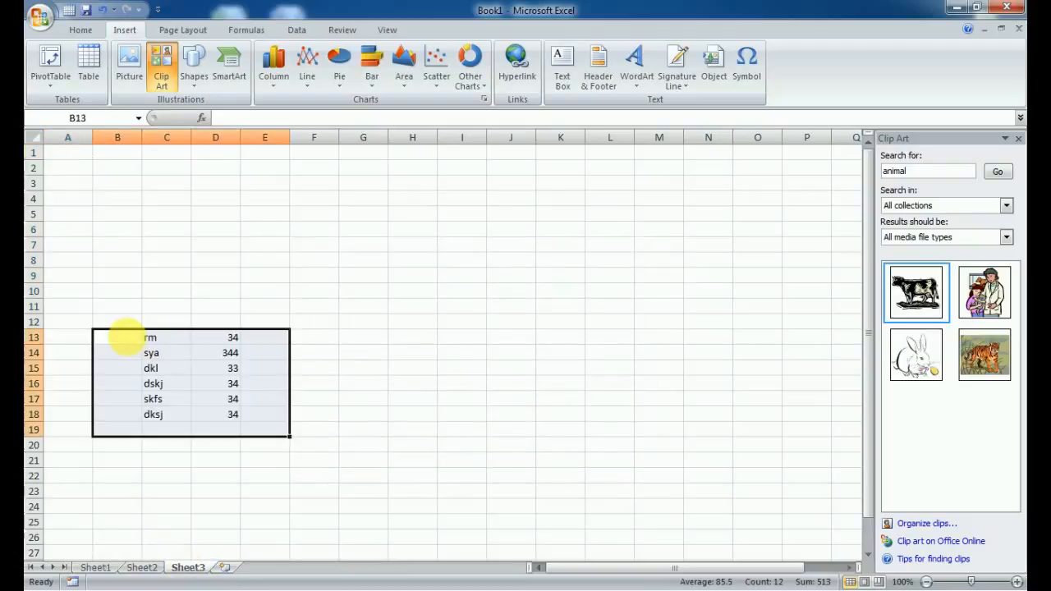
# - Insert a basic 2-D line chart from the data in cells C13 to D18 on Sheet3
pyautogui.click(340, 346)
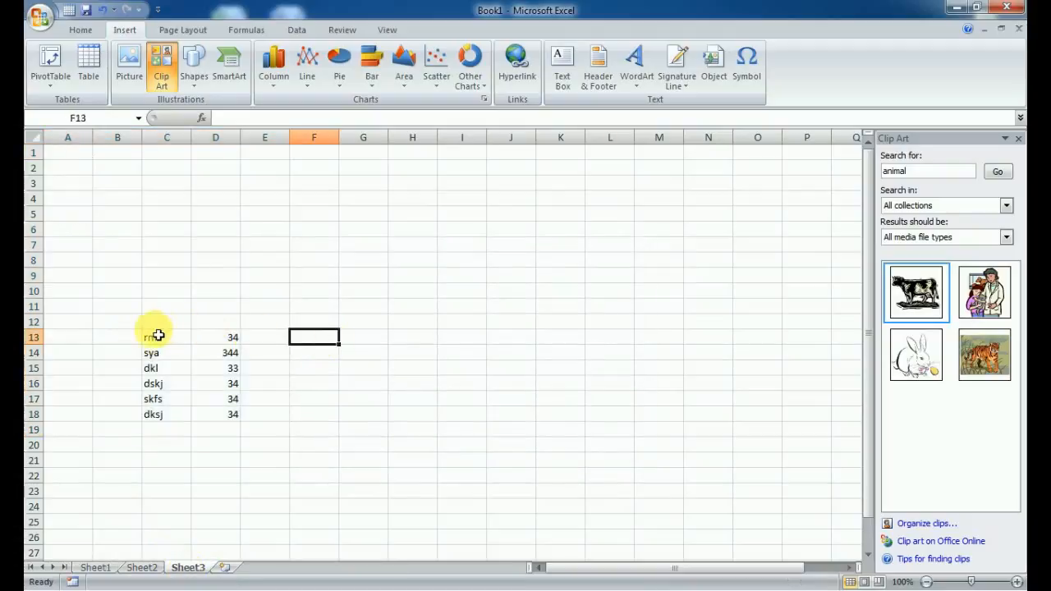
pyautogui.moveTo(153, 337); pyautogui.dragTo(238, 415)
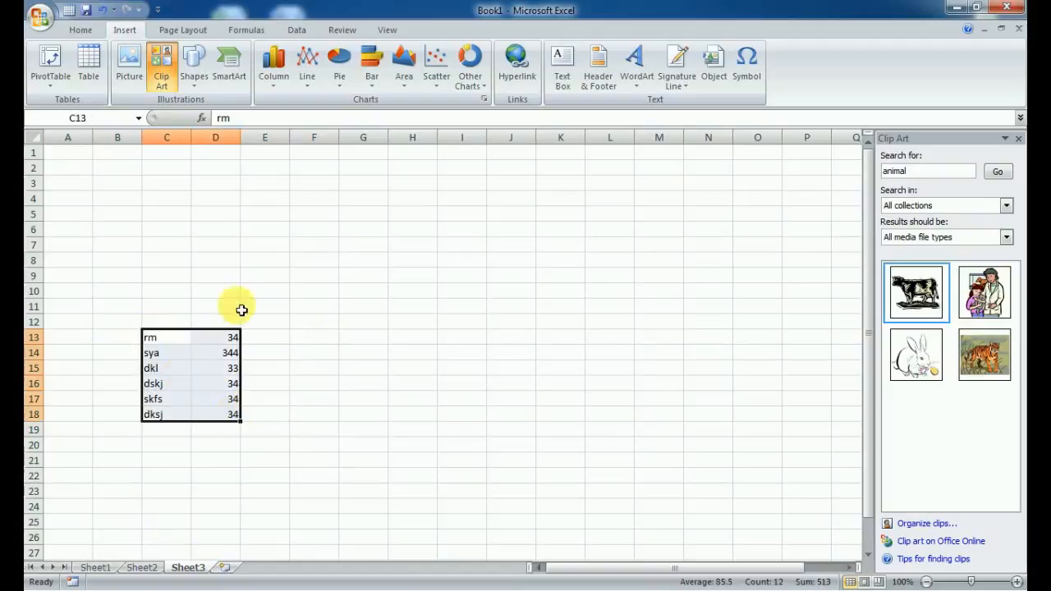
pyautogui.click(305, 84)
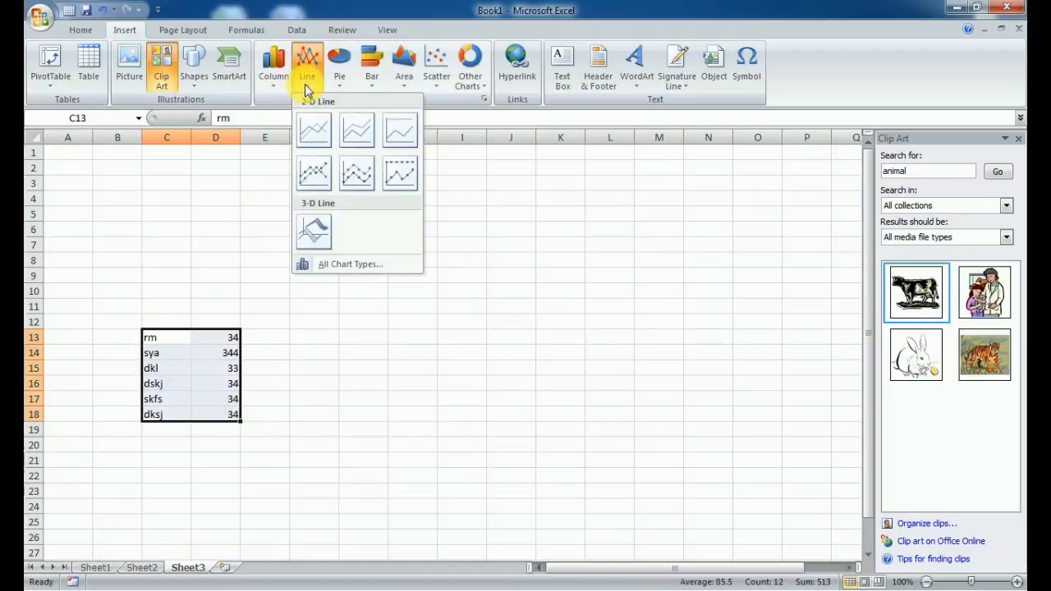
pyautogui.click(316, 131)
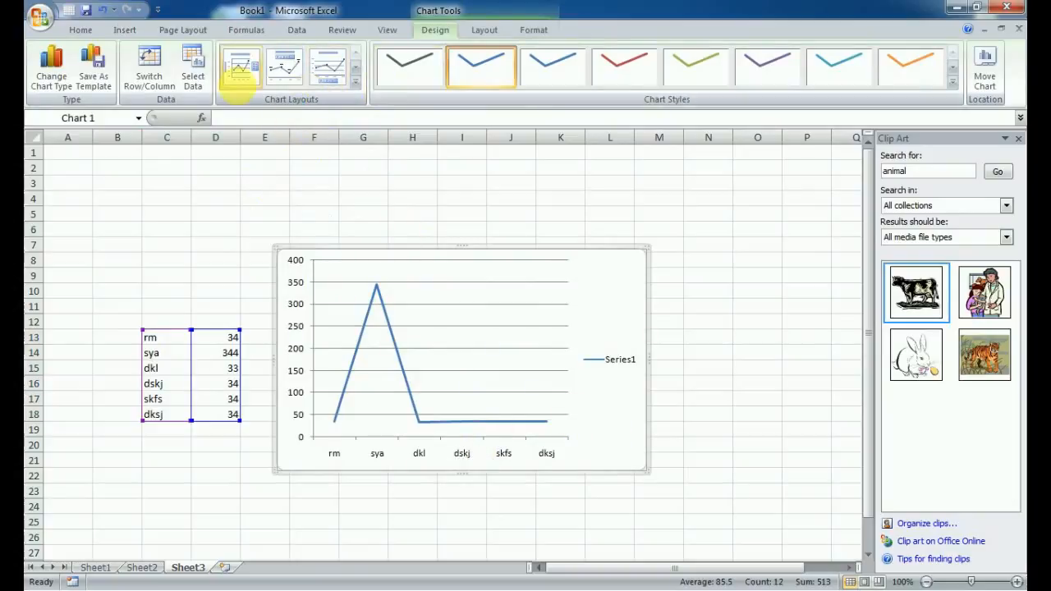
# - Change the line chart on Sheet3 to a basic 2-D pie chart
pyautogui.click(125, 31)
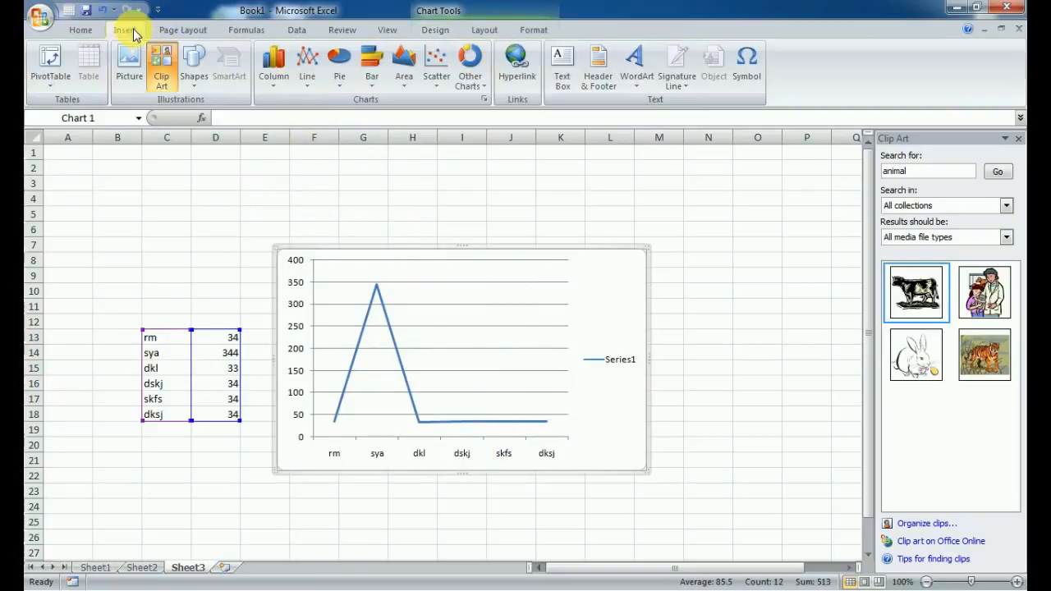
pyautogui.click(341, 83)
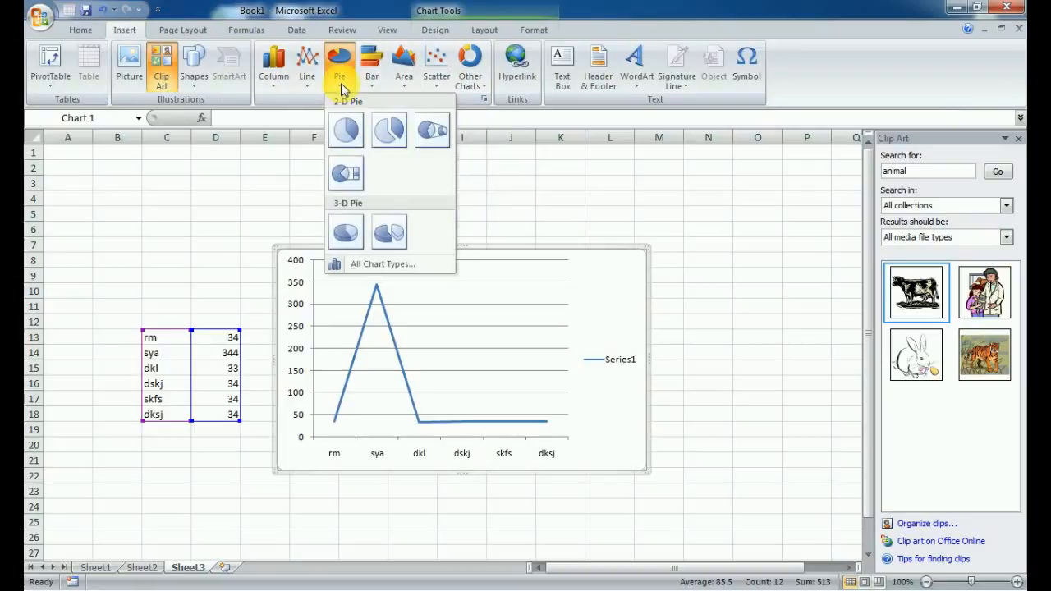
pyautogui.click(346, 129)
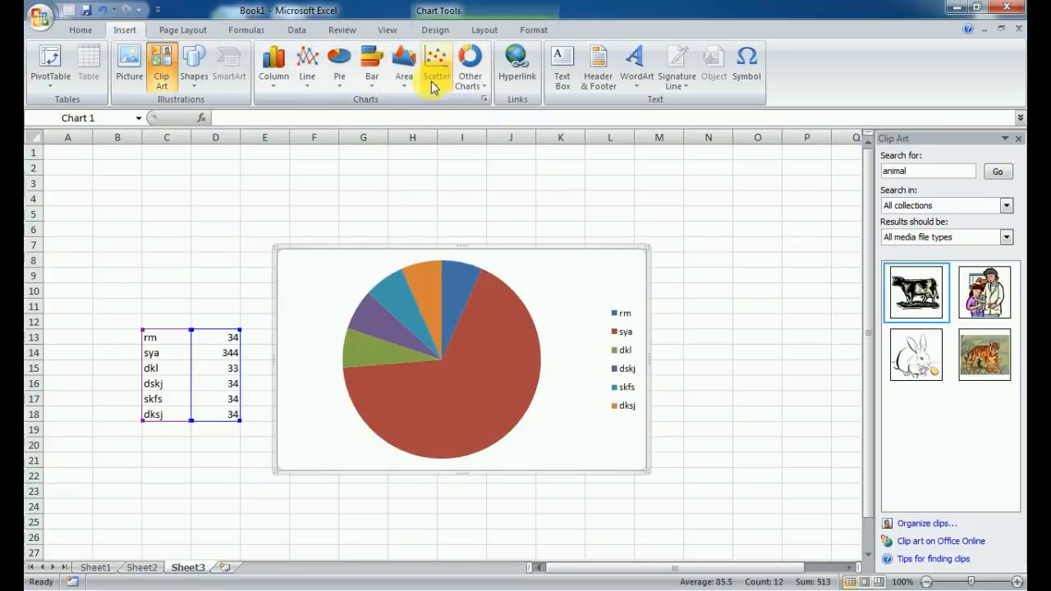
# - View the available WordArt styles without inserting one
pyautogui.click(554, 92)
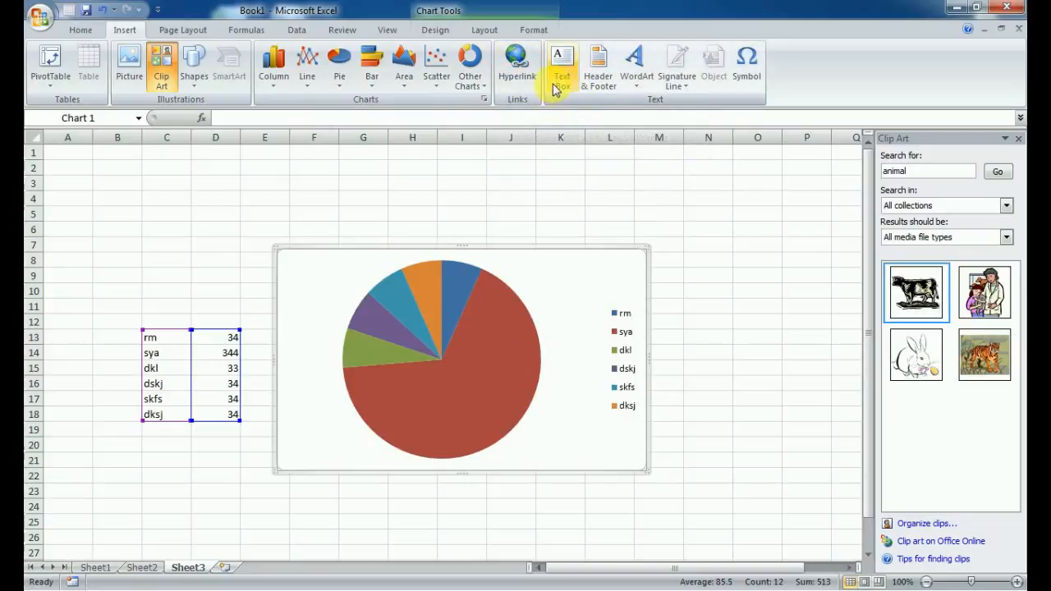
pyautogui.click(637, 86)
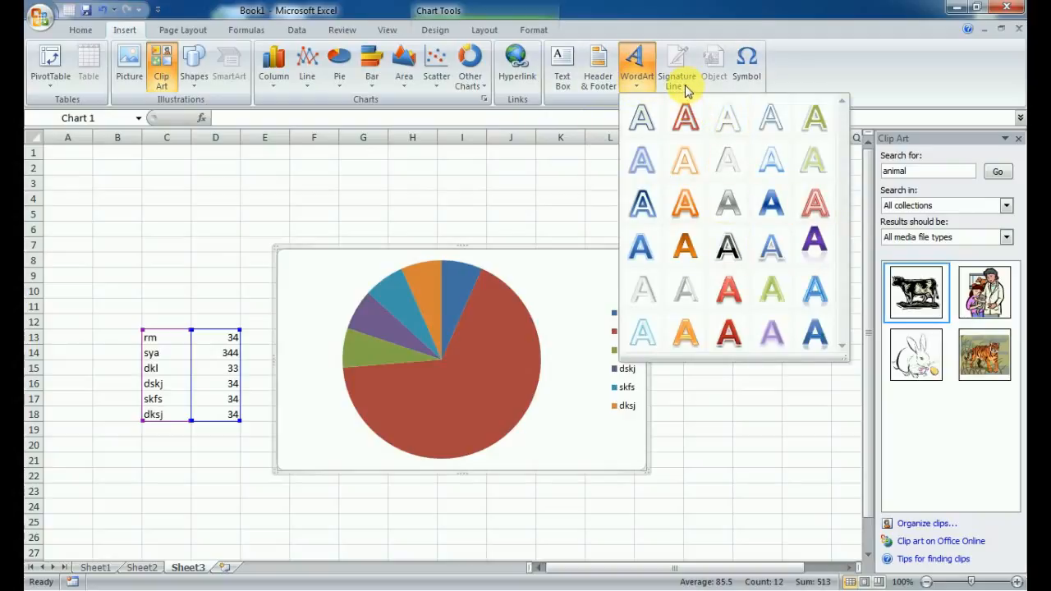
pyautogui.click(488, 190)
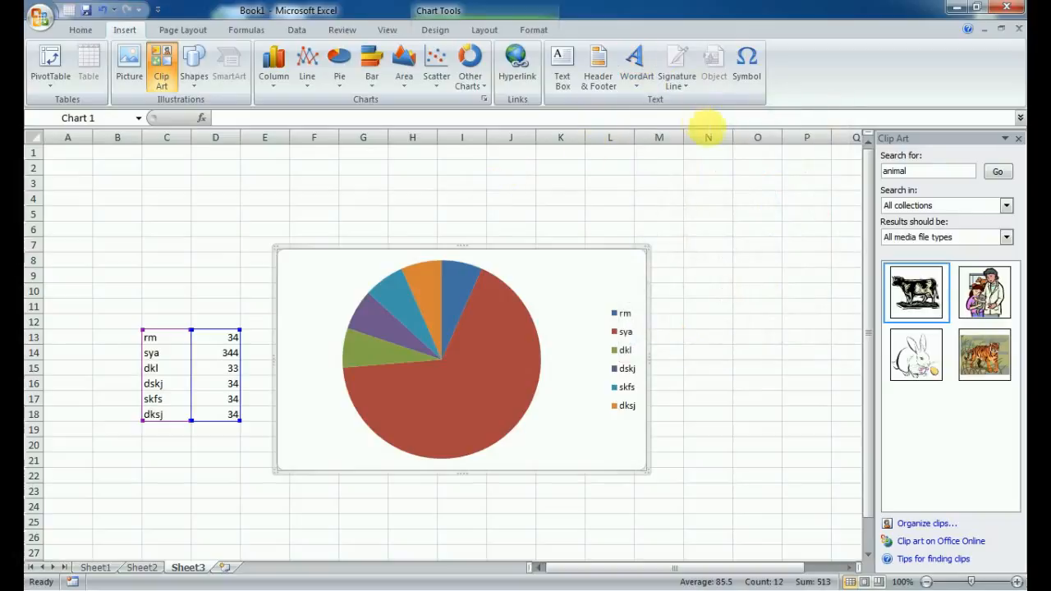
# - Open the symbol picker and browse the Times New Roman characters down to the Arabic Presentation Forms-A subset
pyautogui.click(744, 78)
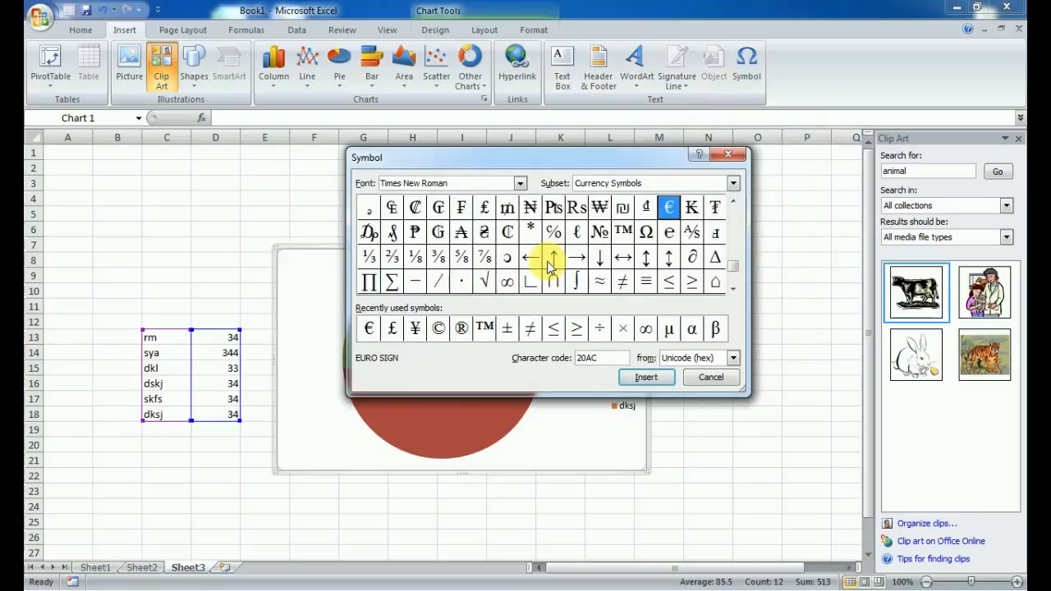
pyautogui.doubleClick(733, 289)
pyautogui.scroll(-5, 734, 296)
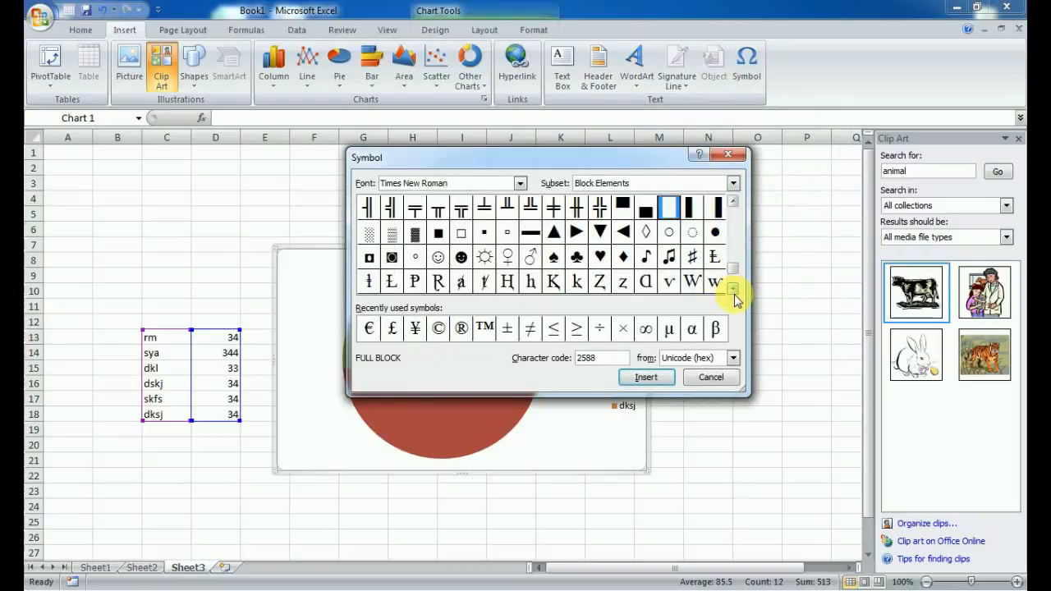
pyautogui.scroll(-6, 734, 296)
pyautogui.scroll(-5, 735, 298)
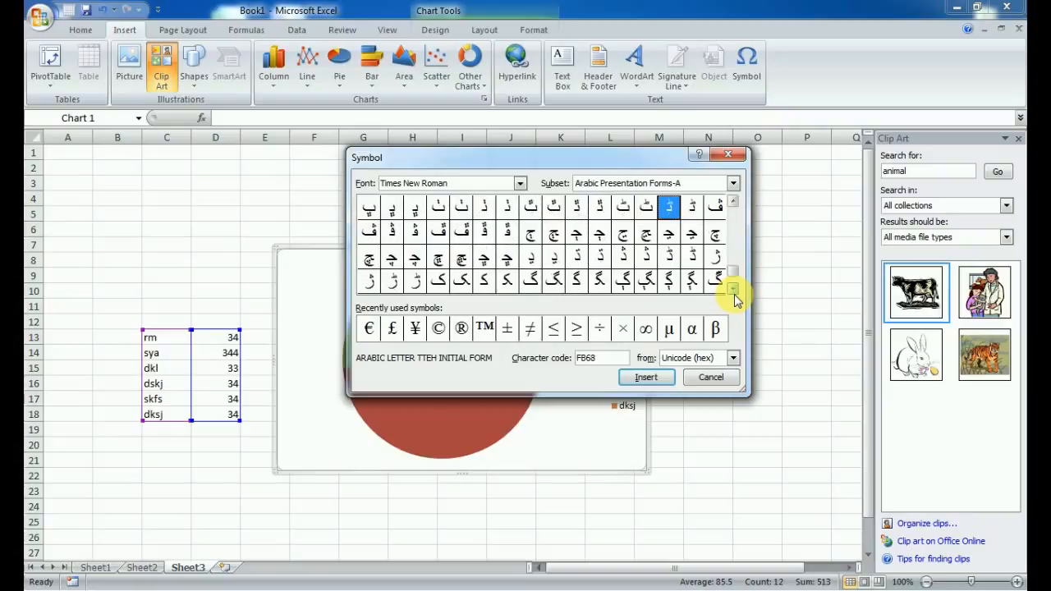